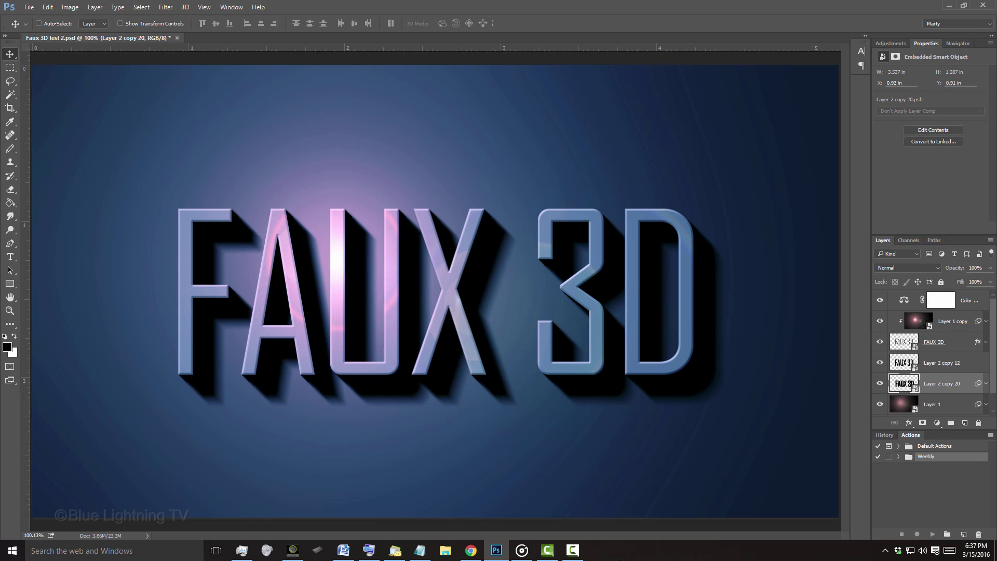
Create a 1550×870 px, 300 ppi document 'Faux 3D' with a brightness-5 background colour.
{"action": "key", "text": "ctrl+n"}
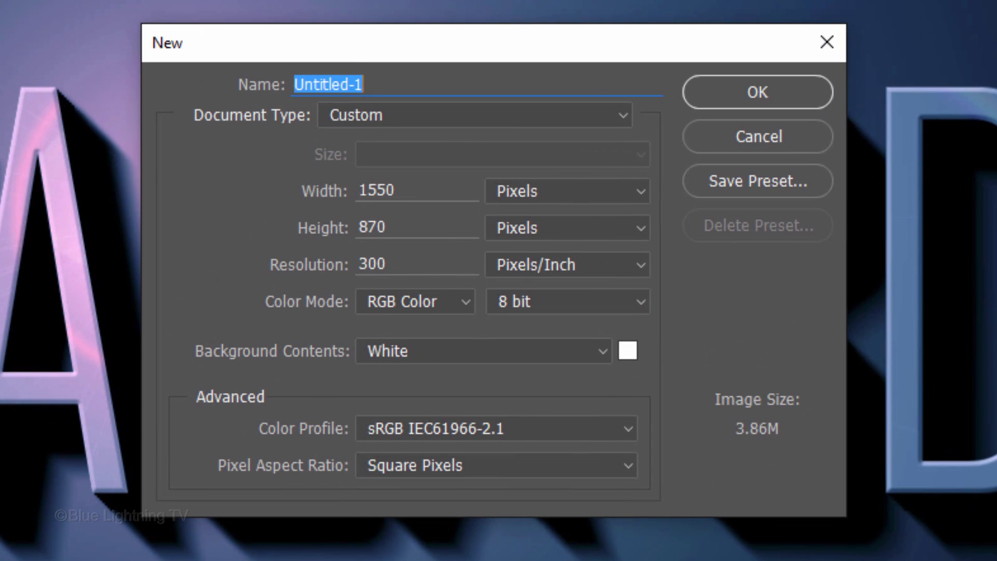
{"action": "type", "text": "Fa"}
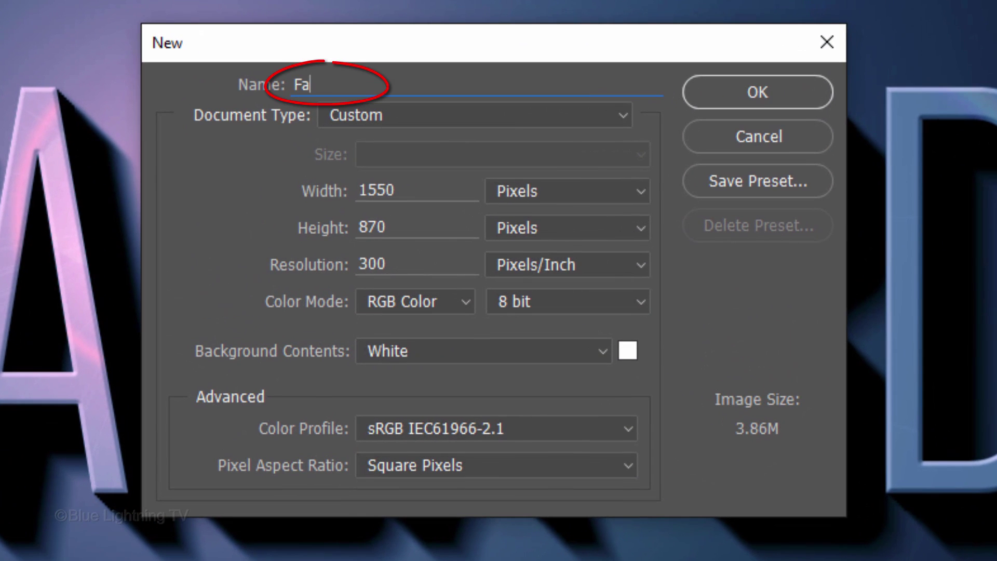
{"action": "type", "text": "ux 3D"}
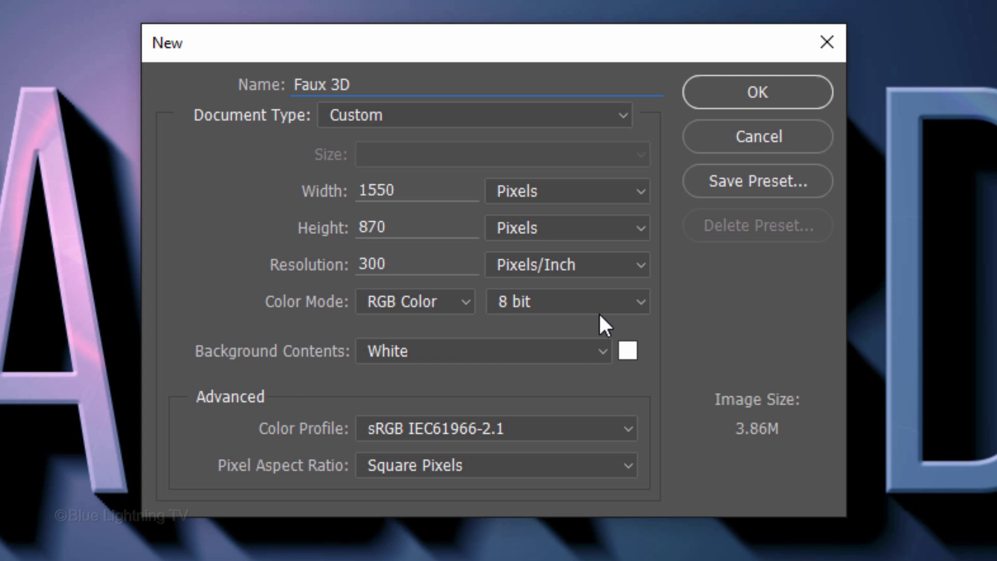
{"action": "left_click", "coordinate": [627, 353]}
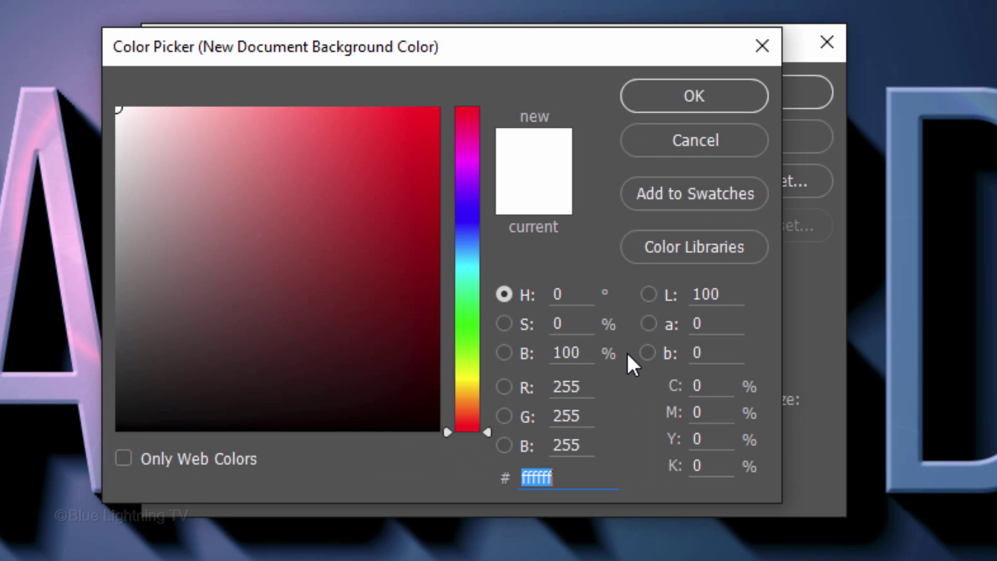
{"action": "left_click", "coordinate": [590, 352]}
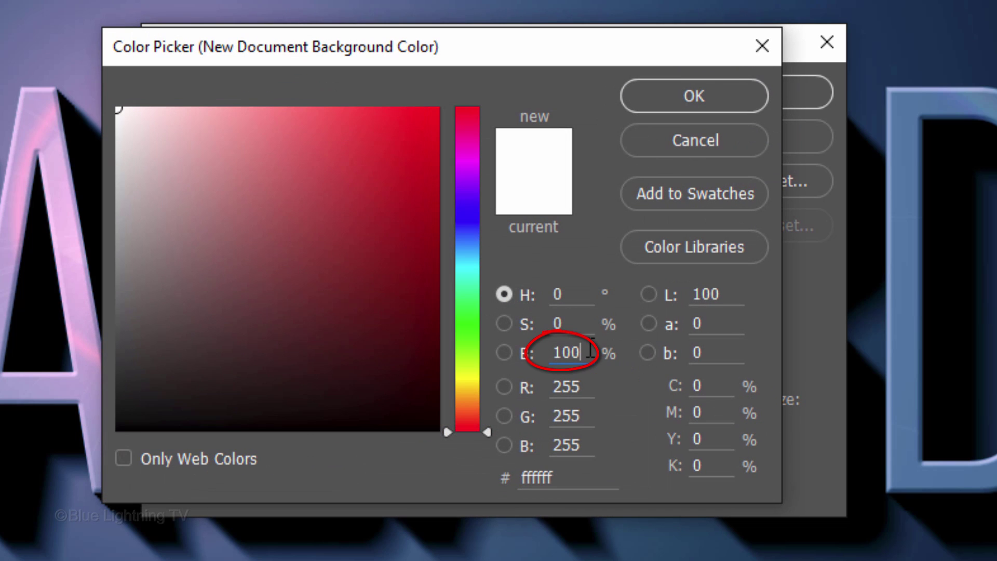
{"action": "key", "text": "BackSpace"}
{"action": "key", "text": "BackSpace"}
{"action": "key", "text": "BackSpace"}
{"action": "type", "text": "5"}
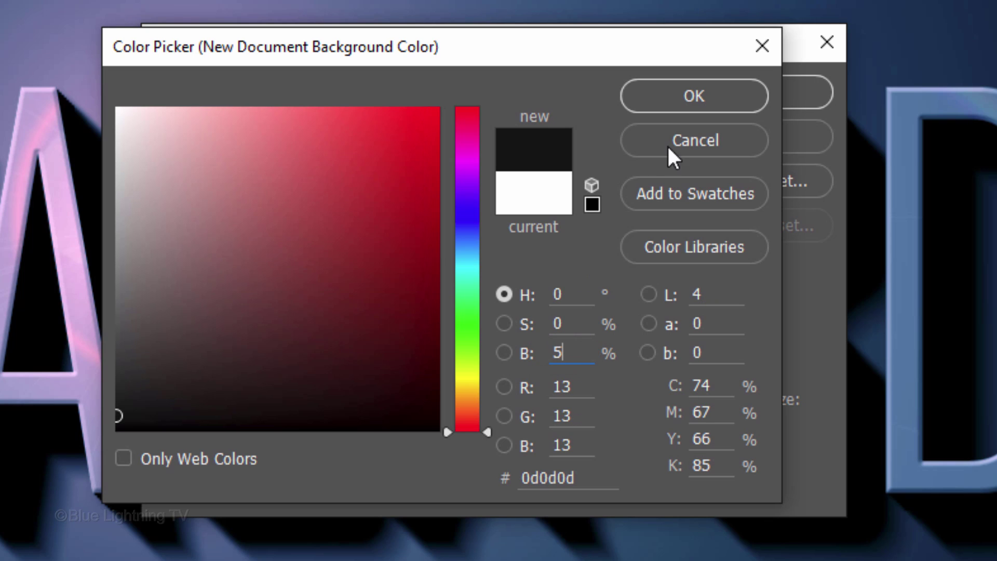
{"action": "left_click", "coordinate": [697, 111]}
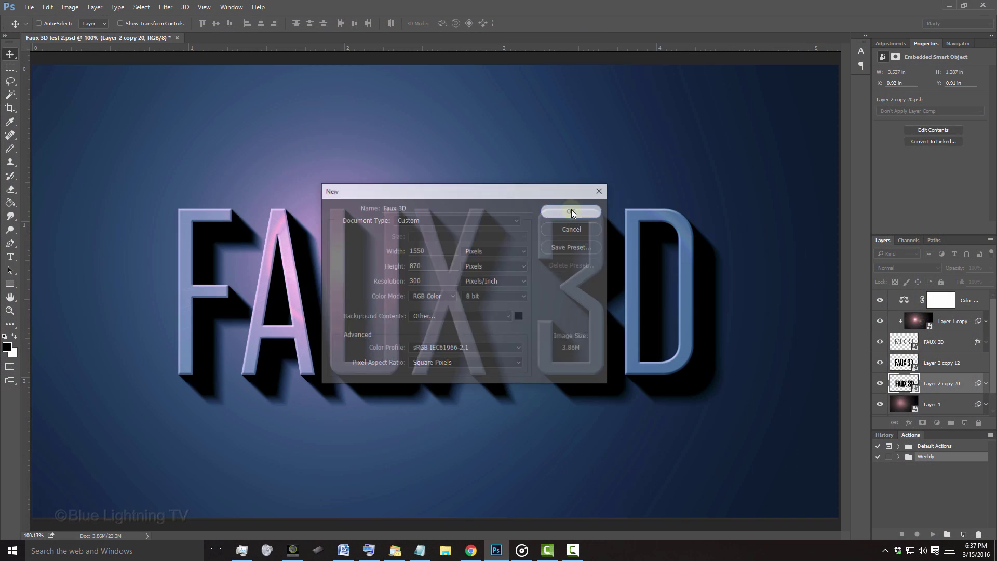
{"action": "left_click", "coordinate": [570, 209]}
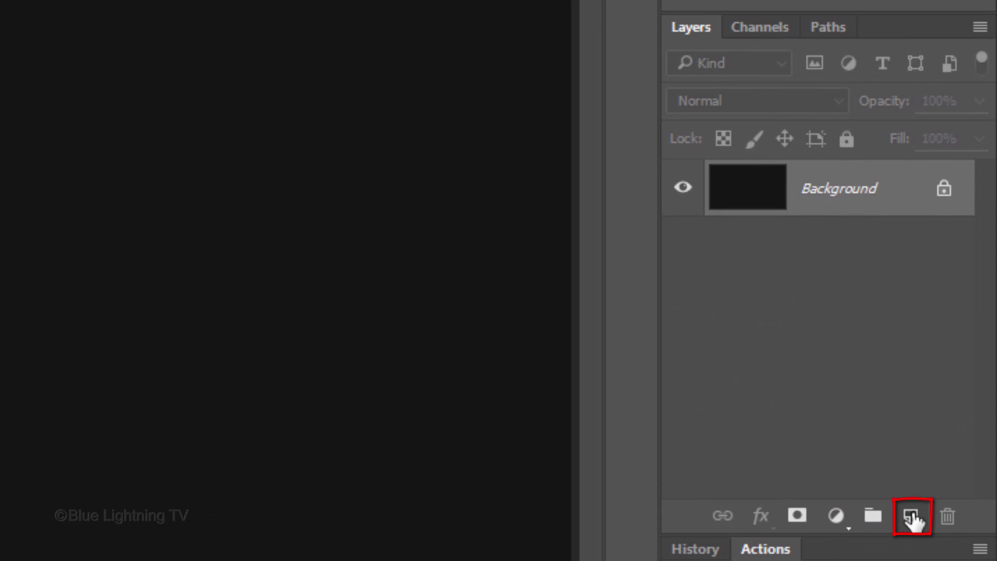
Add Layer 1, fill it with black, and set its blend mode to Screen.
{"action": "left_click", "coordinate": [912, 517]}
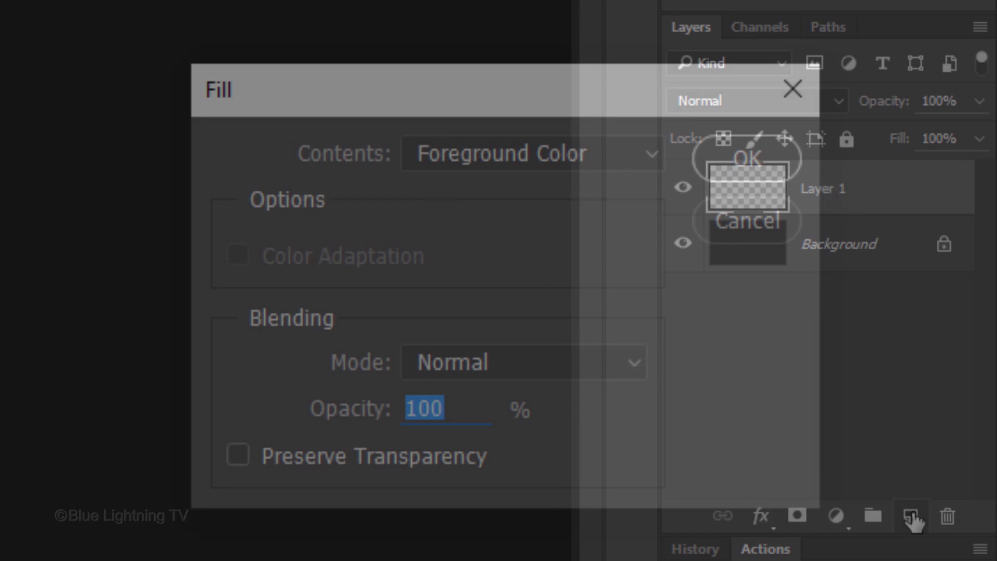
{"action": "key", "text": "shift+F5"}
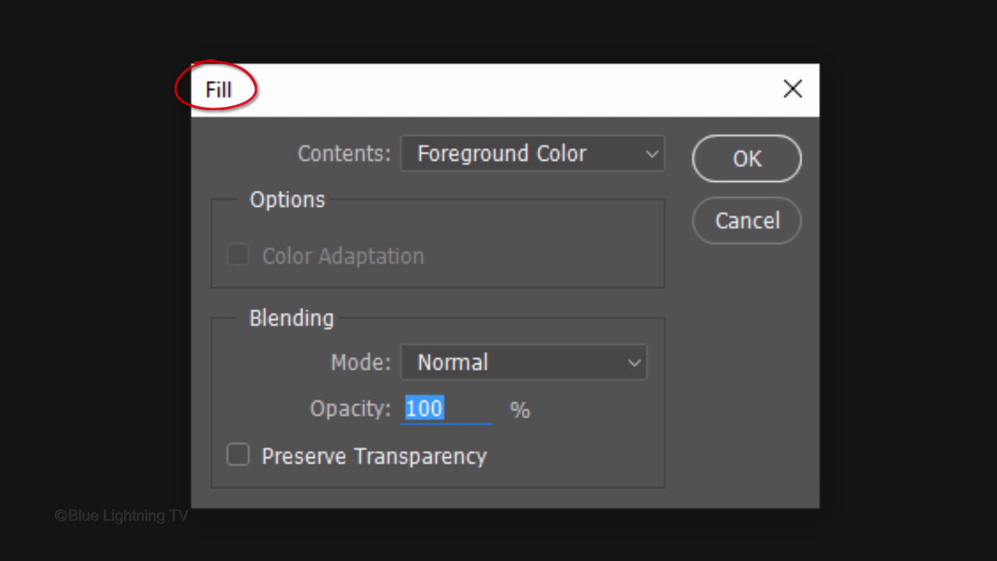
{"action": "left_click", "coordinate": [643, 153]}
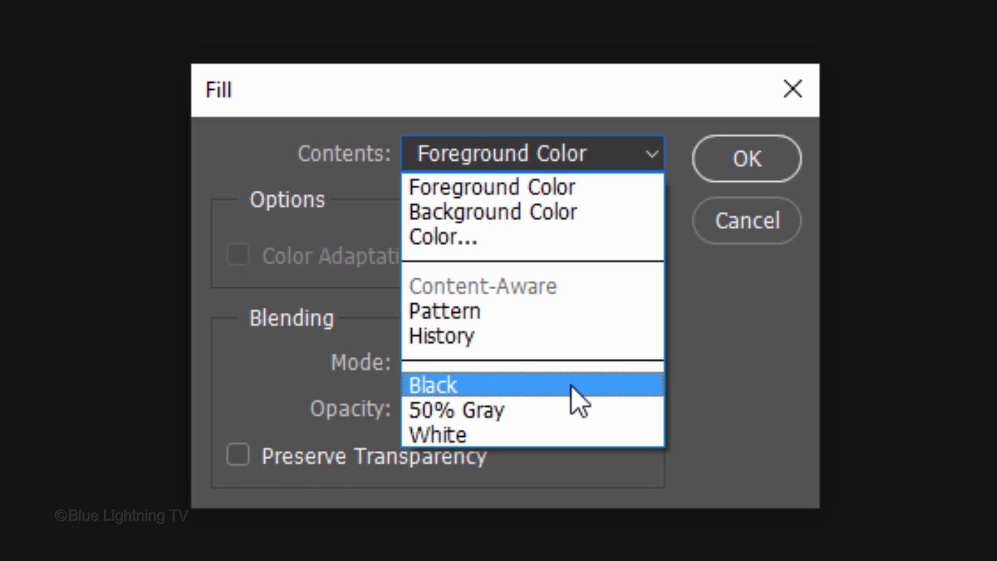
{"action": "left_click", "coordinate": [576, 385]}
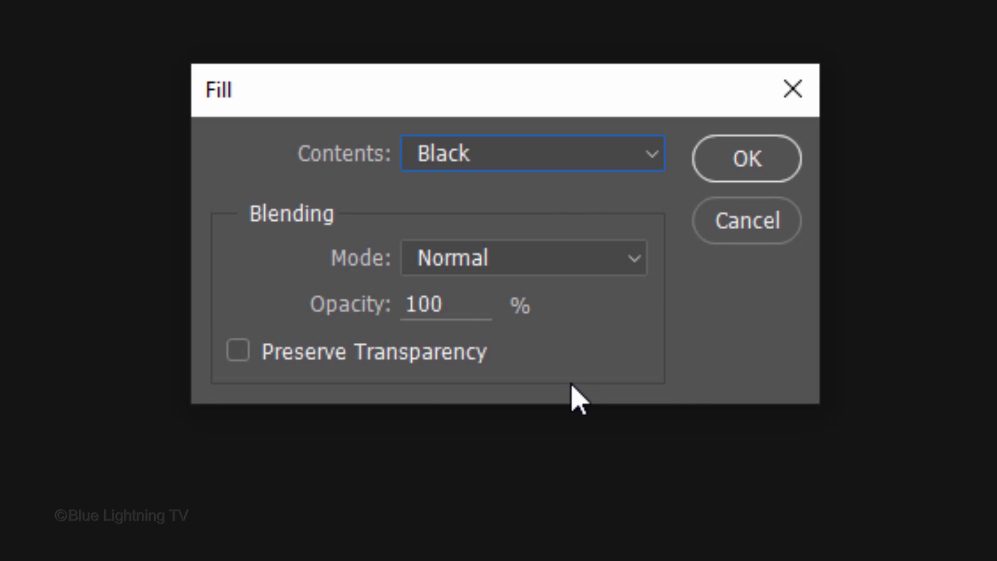
{"action": "left_click", "coordinate": [740, 170]}
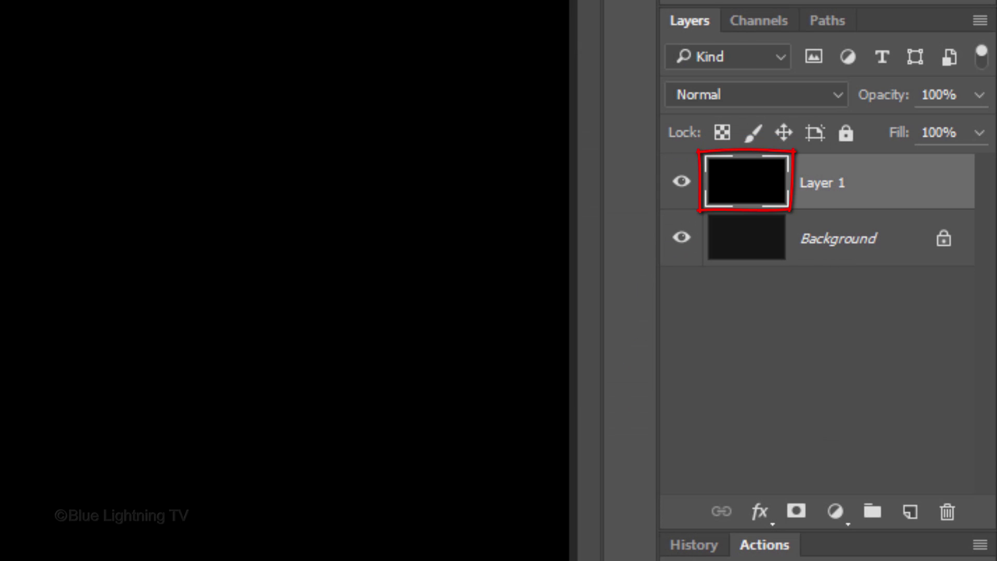
{"action": "left_click", "coordinate": [732, 97]}
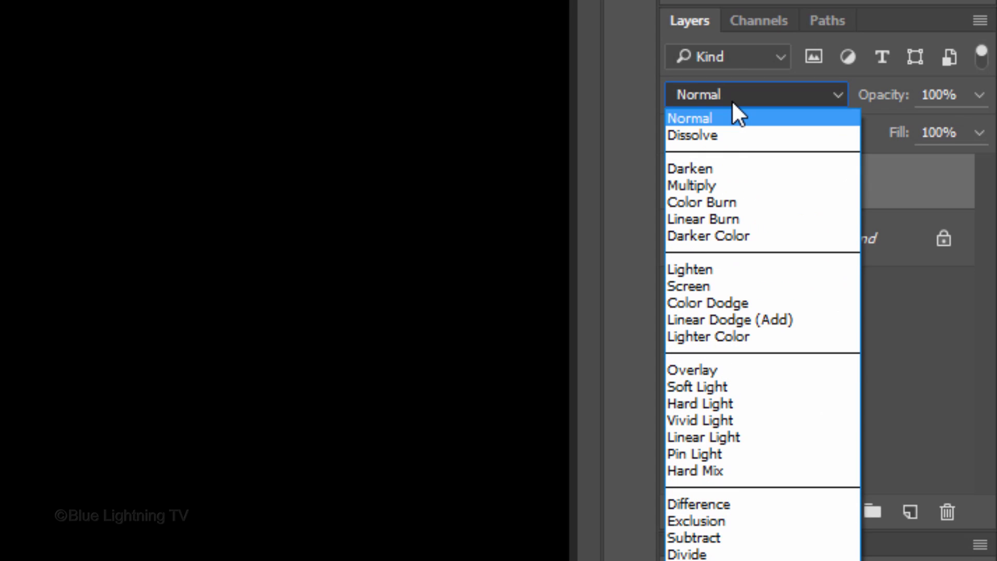
{"action": "left_click", "coordinate": [711, 285]}
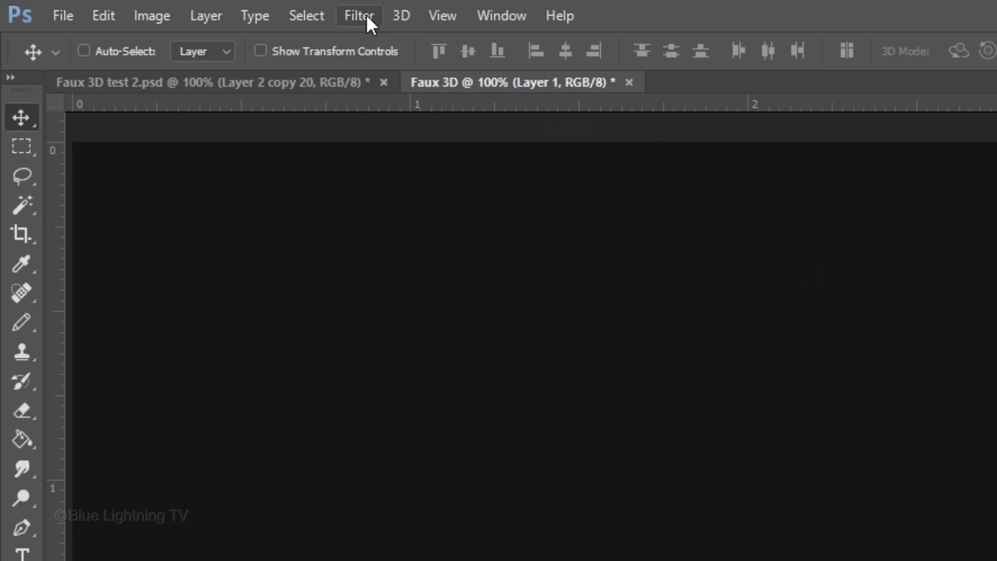
Render a lens flare on Layer 1, nudging its centre, then convert Layer 1 to a Smart Object.
{"action": "left_click", "coordinate": [364, 13]}
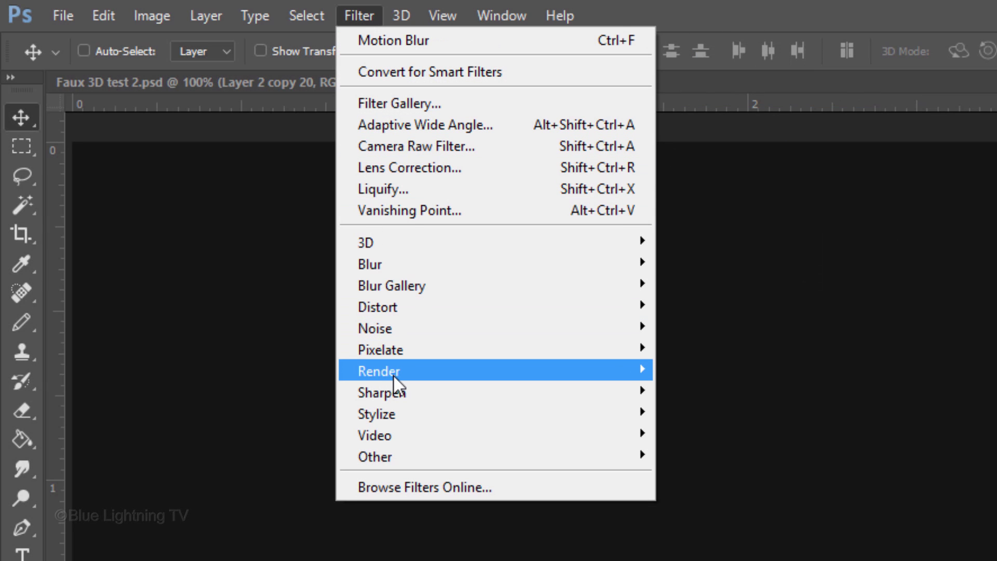
{"action": "mouse_move", "coordinate": [495, 371]}
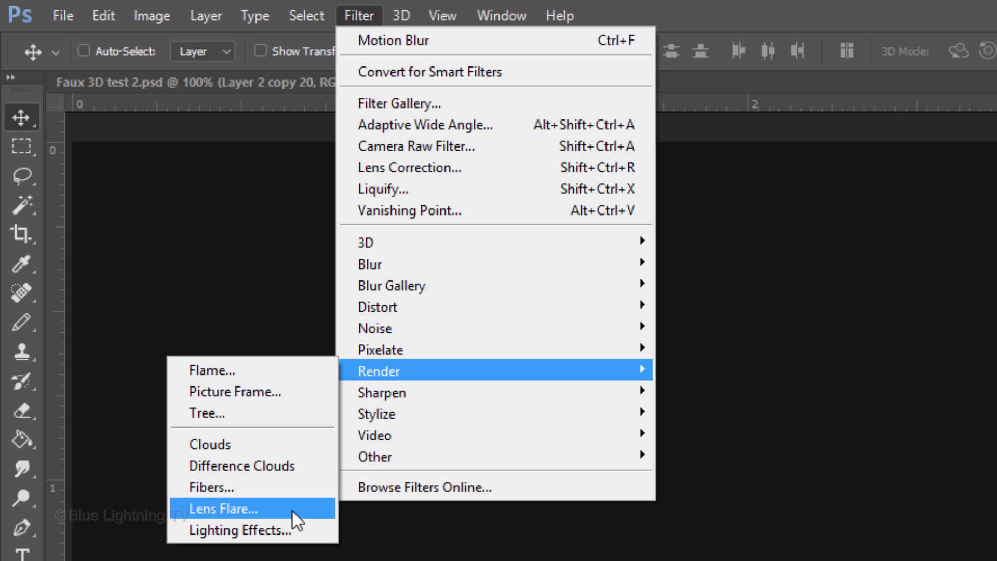
{"action": "left_click", "coordinate": [292, 510]}
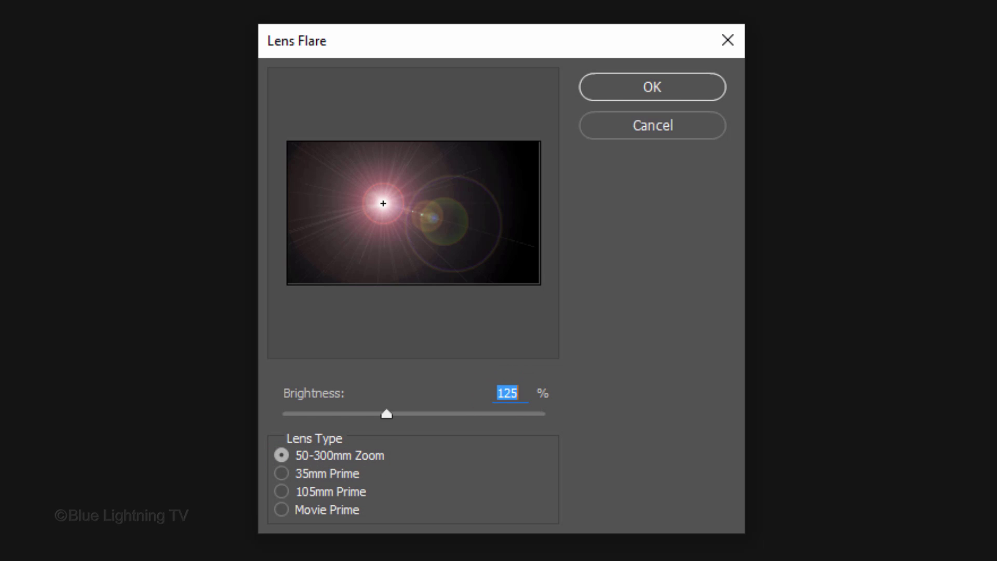
{"action": "mouse_move", "coordinate": [382, 204]}
{"action": "left_mouse_down"}
{"action": "mouse_move", "coordinate": [456, 193]}
{"action": "mouse_move", "coordinate": [382, 205]}
{"action": "left_mouse_up"}
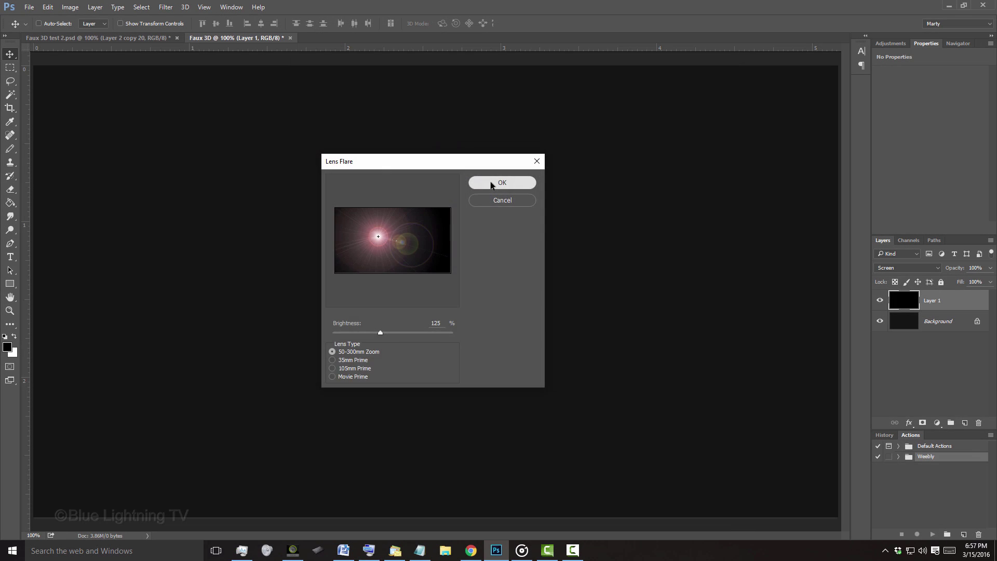
{"action": "left_click", "coordinate": [491, 184]}
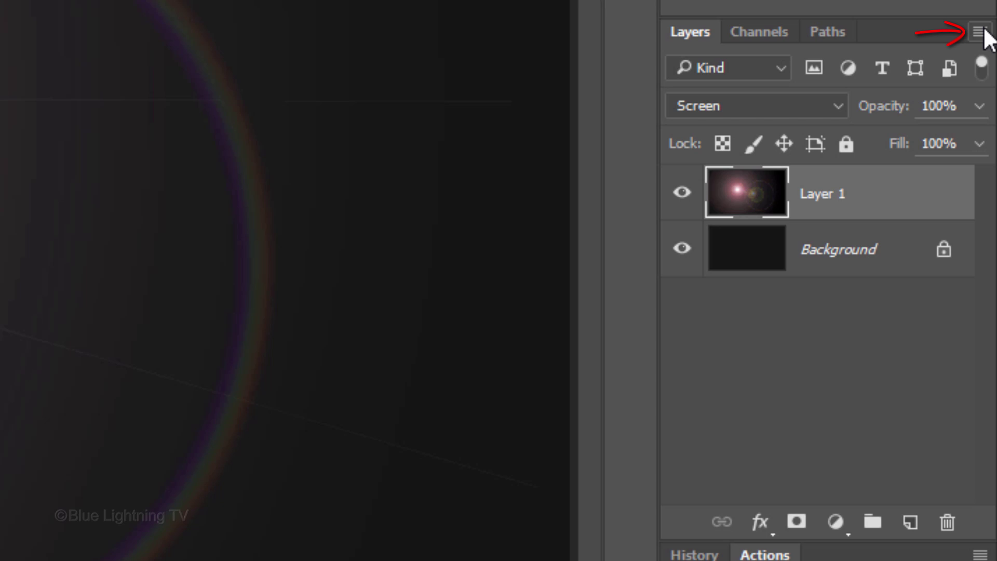
{"action": "left_click", "coordinate": [979, 32]}
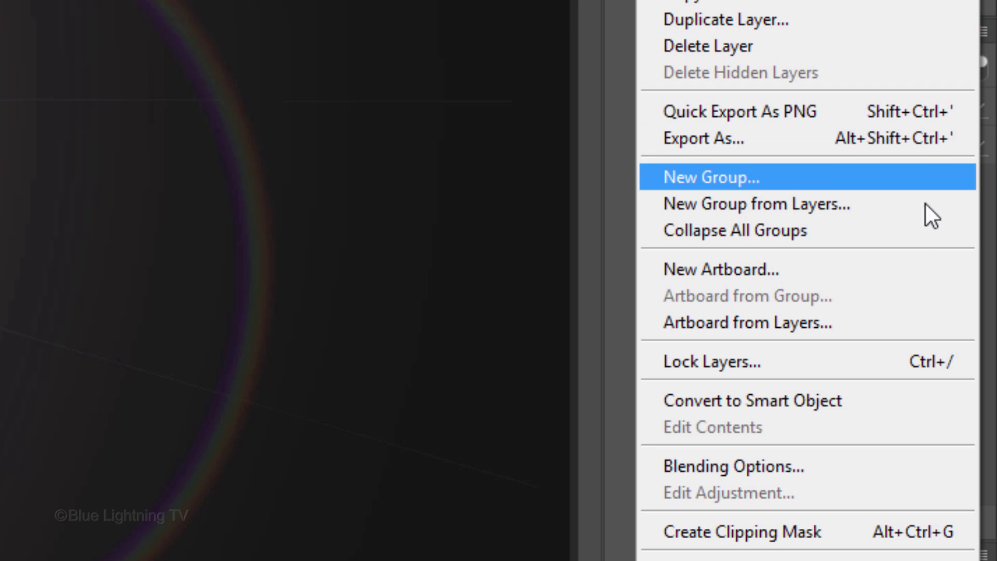
{"action": "left_click", "coordinate": [848, 408]}
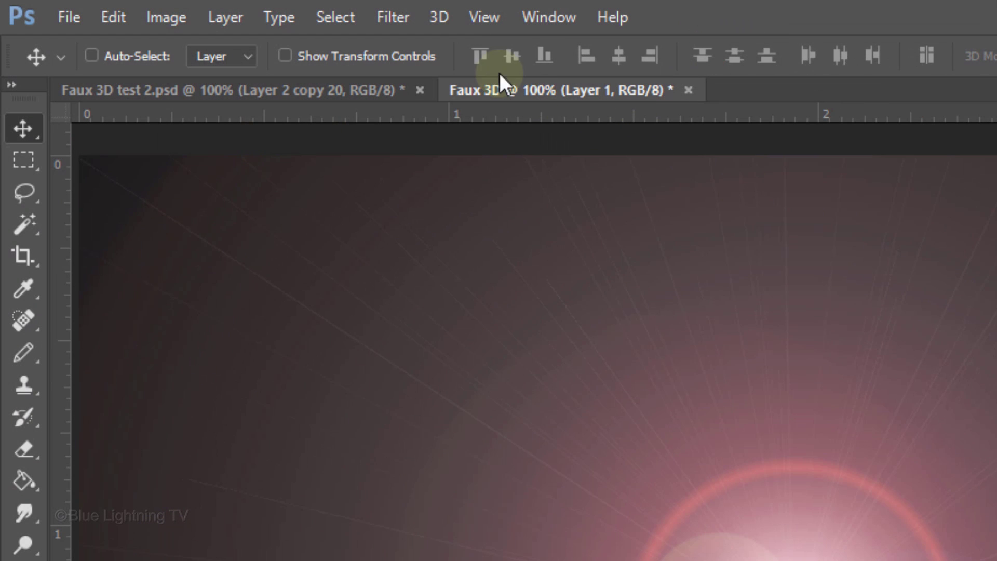
Apply a 90-pixel Gaussian Blur smart filter to the lens-flare layer.
{"action": "left_click", "coordinate": [400, 22]}
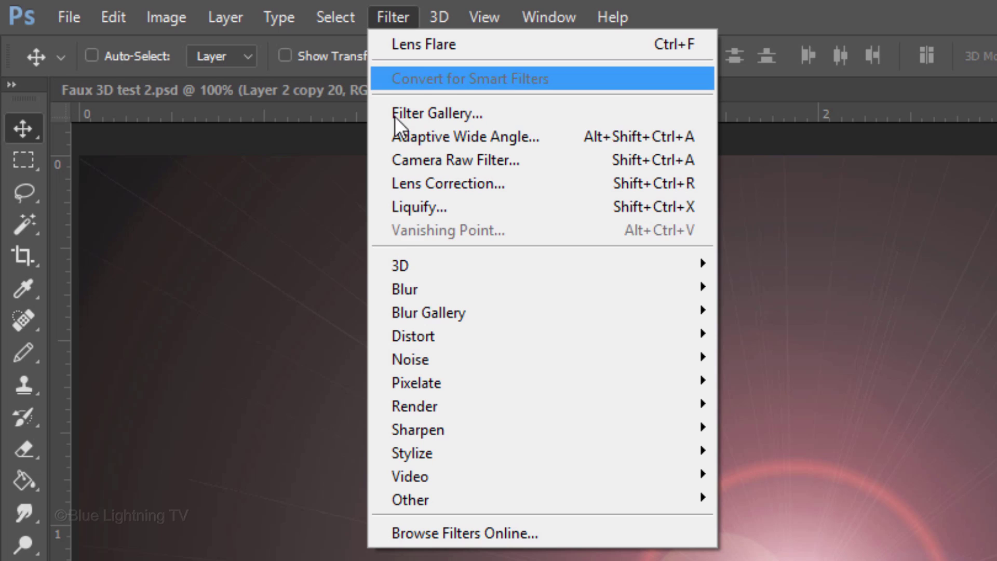
{"action": "mouse_move", "coordinate": [541, 288]}
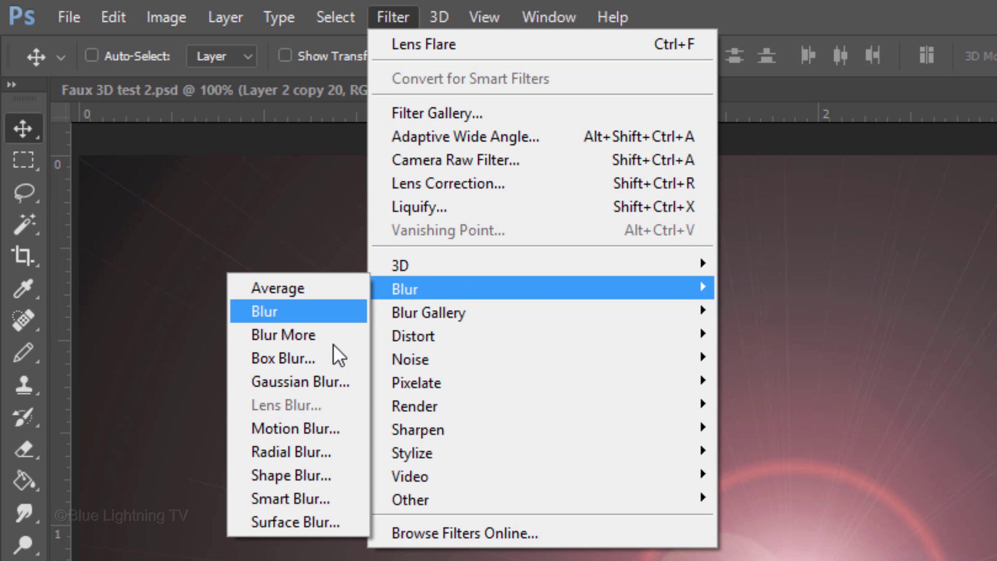
{"action": "left_click", "coordinate": [333, 382]}
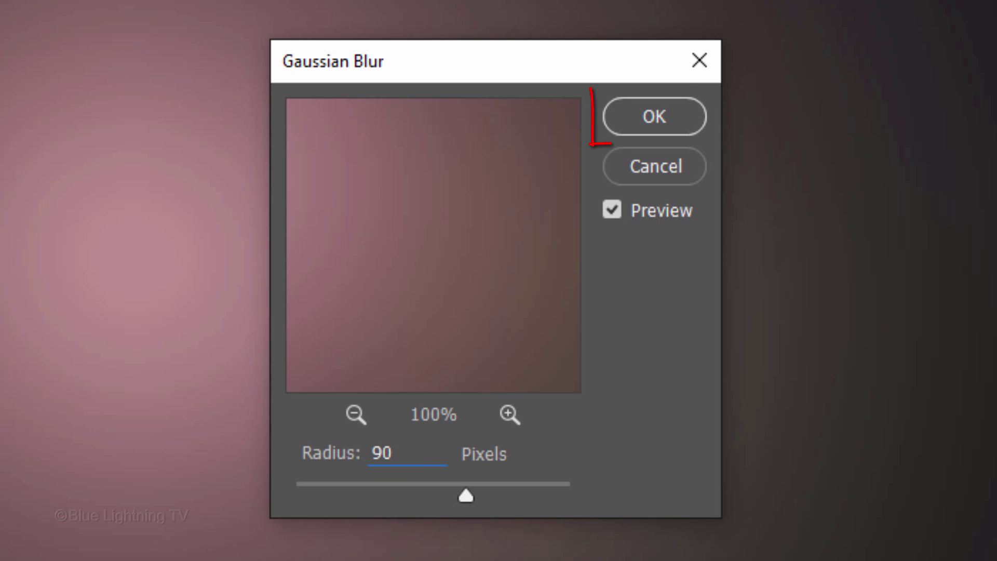
{"action": "key", "text": "Return"}
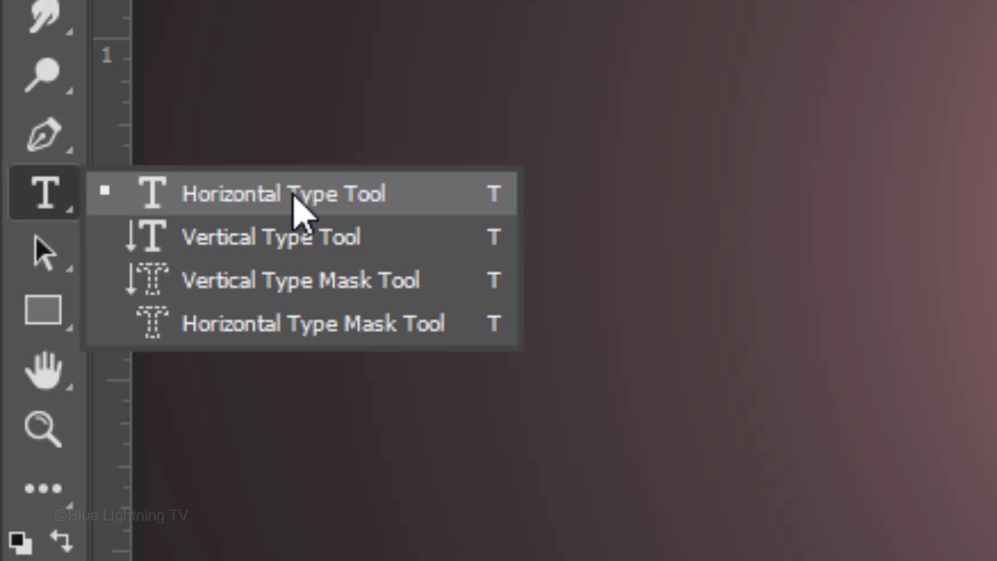
Place centered Agency FB 100 pt text in brightness-35 grey reading 'FAUX 3D'.
{"action": "left_click", "coordinate": [294, 195]}
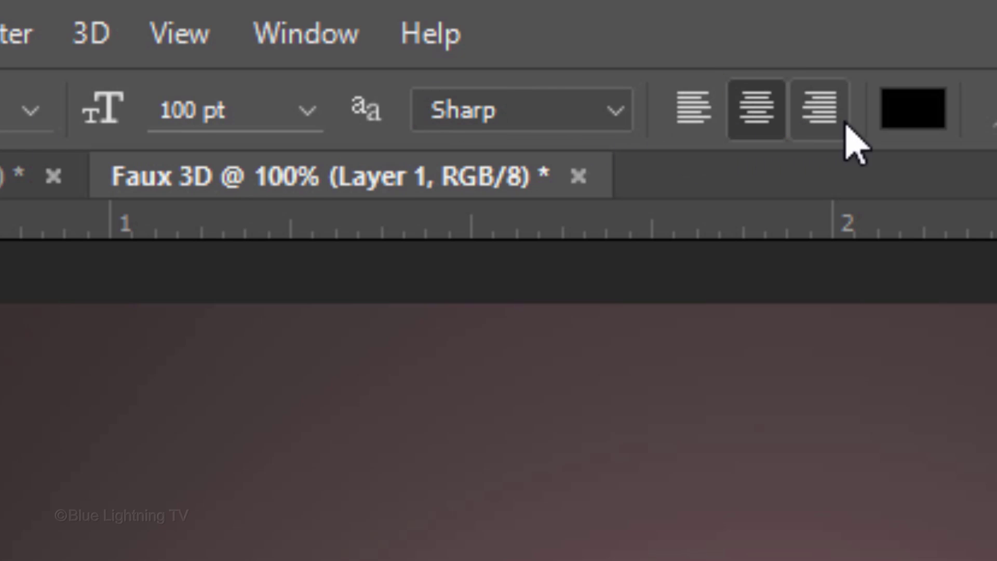
{"action": "left_click", "coordinate": [912, 125]}
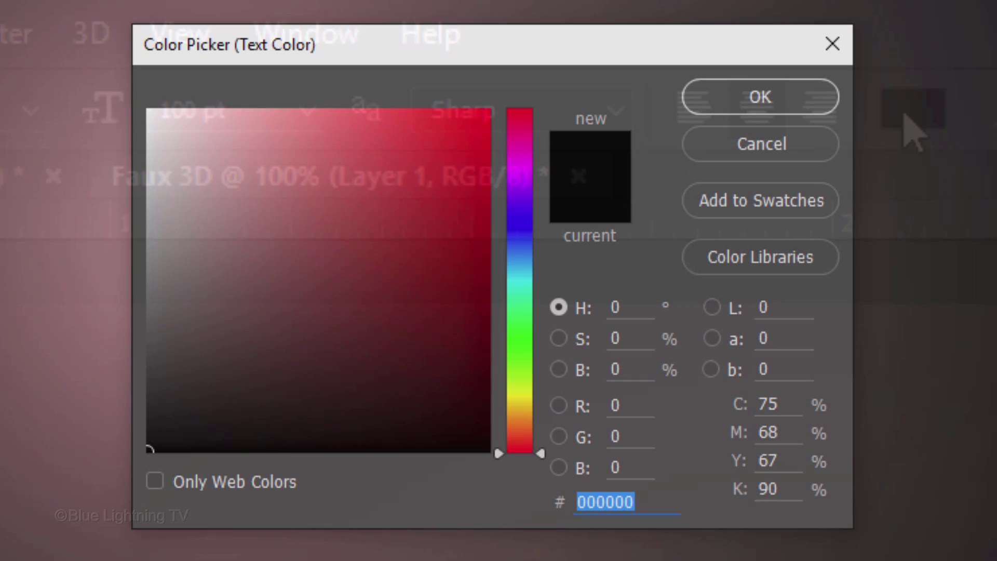
{"action": "left_click", "coordinate": [629, 369]}
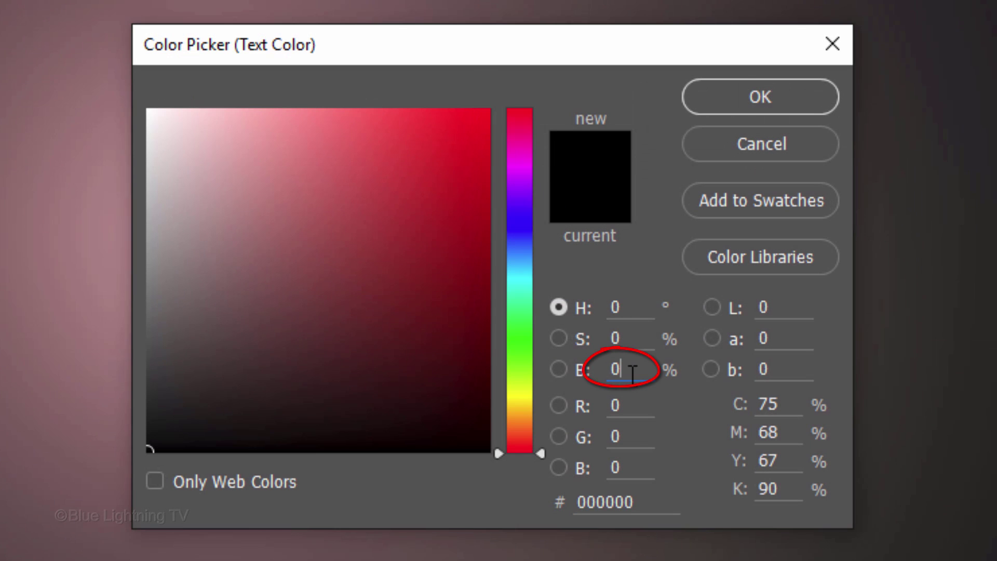
{"action": "type", "text": "35"}
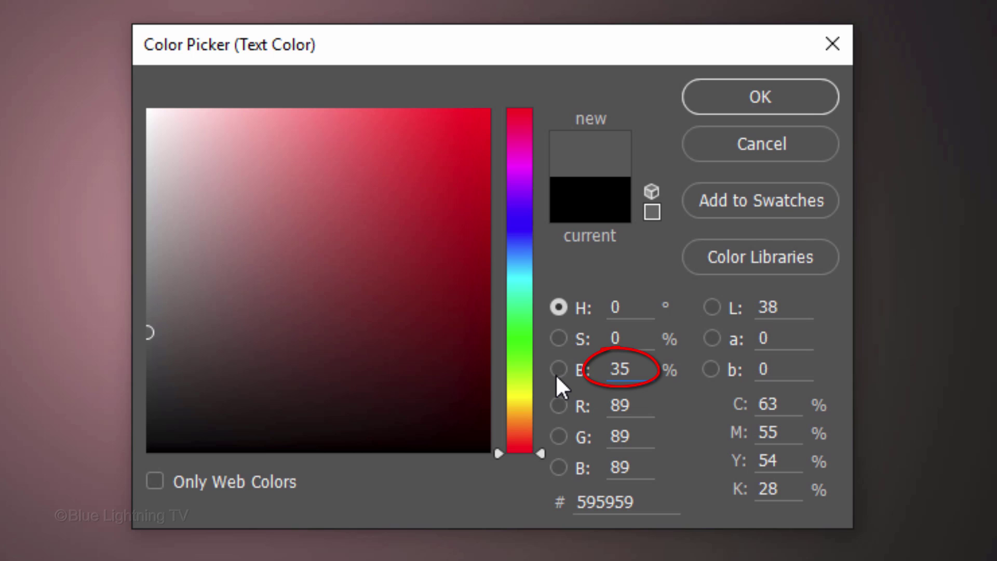
{"action": "left_click", "coordinate": [760, 97]}
{"action": "left_click", "coordinate": [542, 212]}
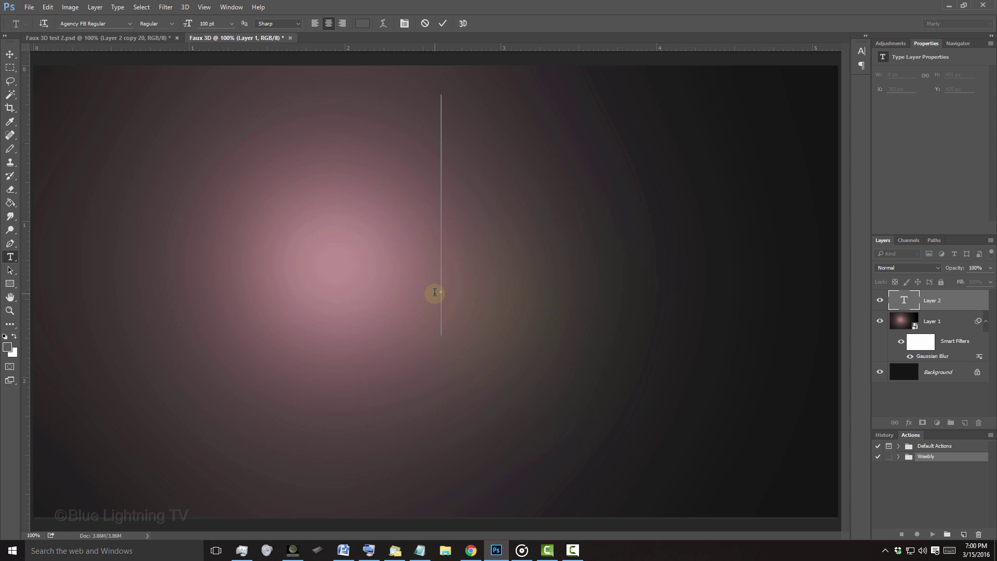
{"action": "type", "text": "FAUX 3D"}
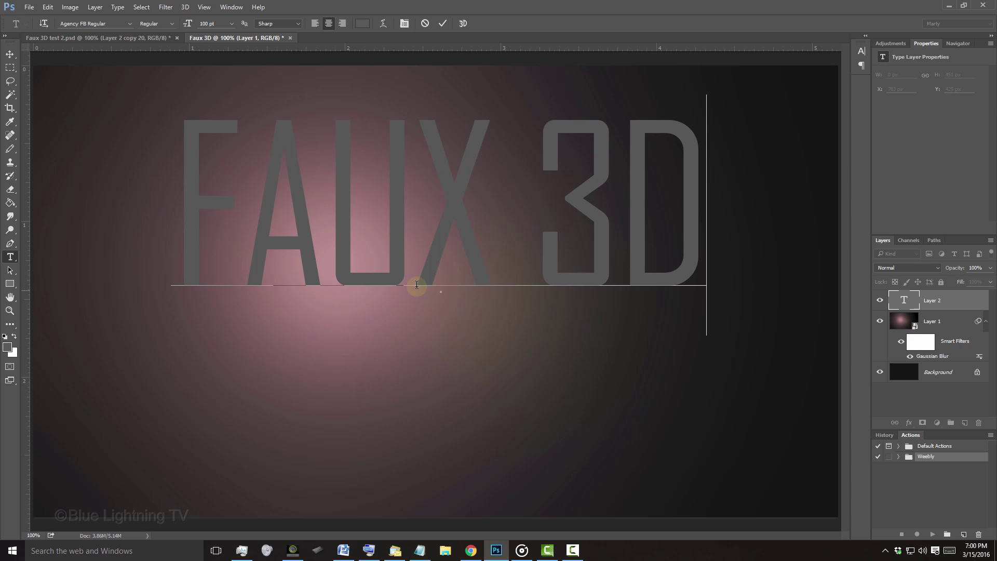
Align the FAUX 3D text to the canvas's vertical centre, deselect, and nudge it up.
{"action": "left_click", "coordinate": [12, 54]}
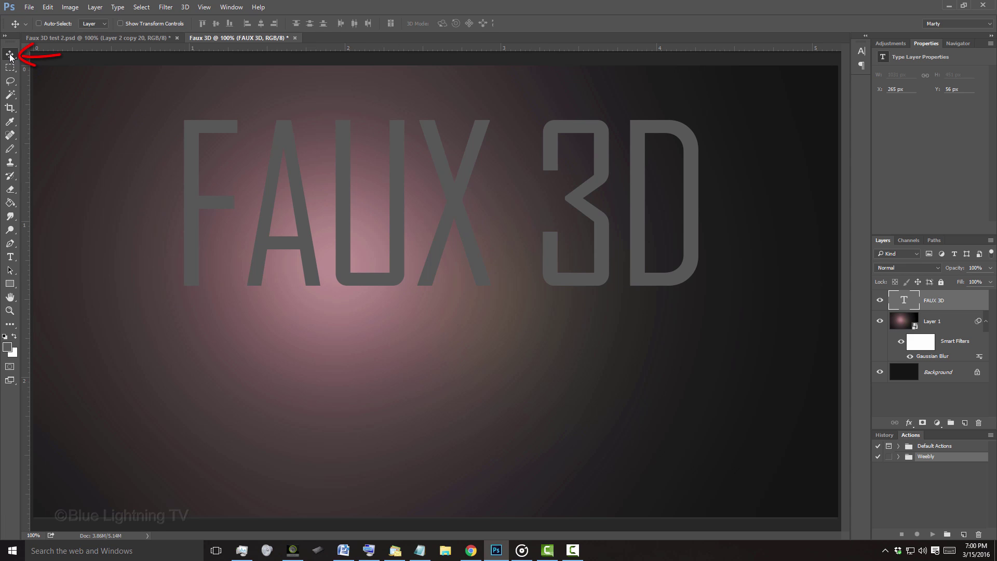
{"action": "key", "text": "ctrl+a"}
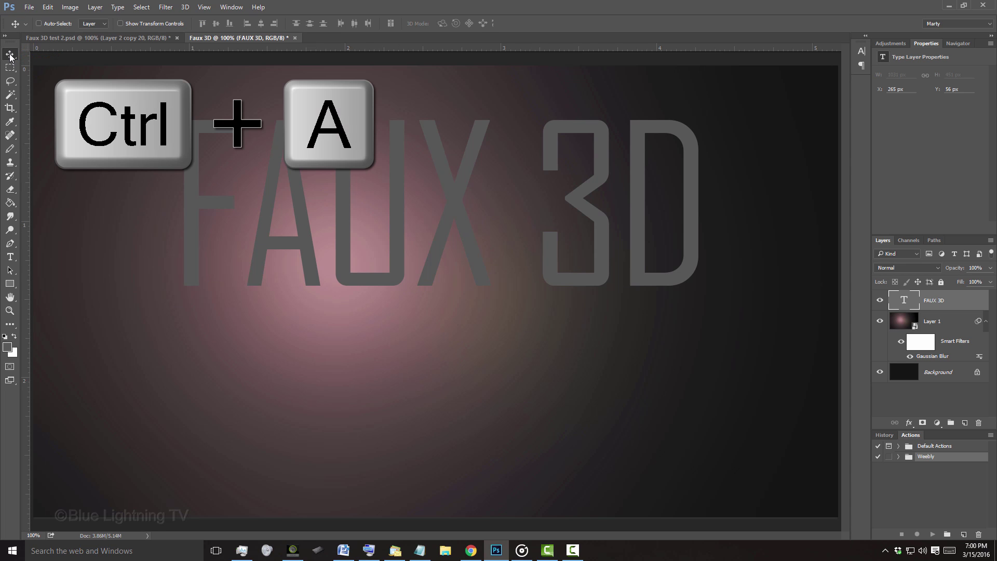
{"action": "key", "text": "ctrl+a"}
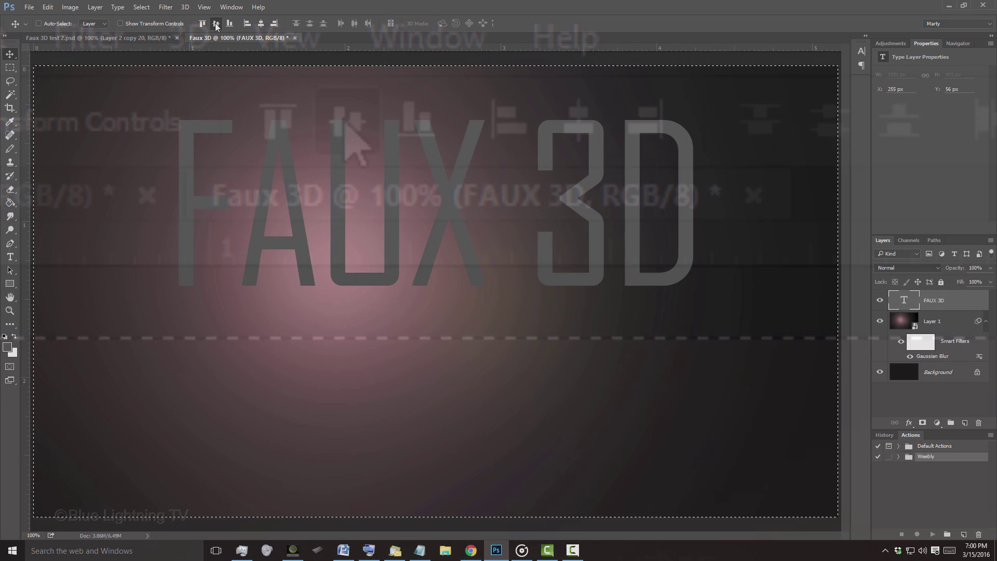
{"action": "left_click", "coordinate": [216, 24]}
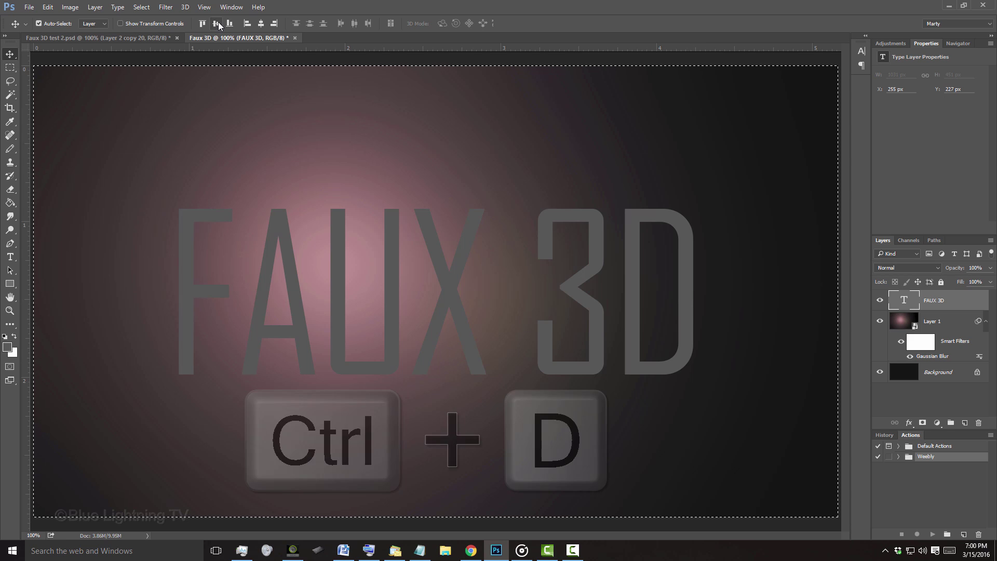
{"action": "key", "text": "ctrl+d"}
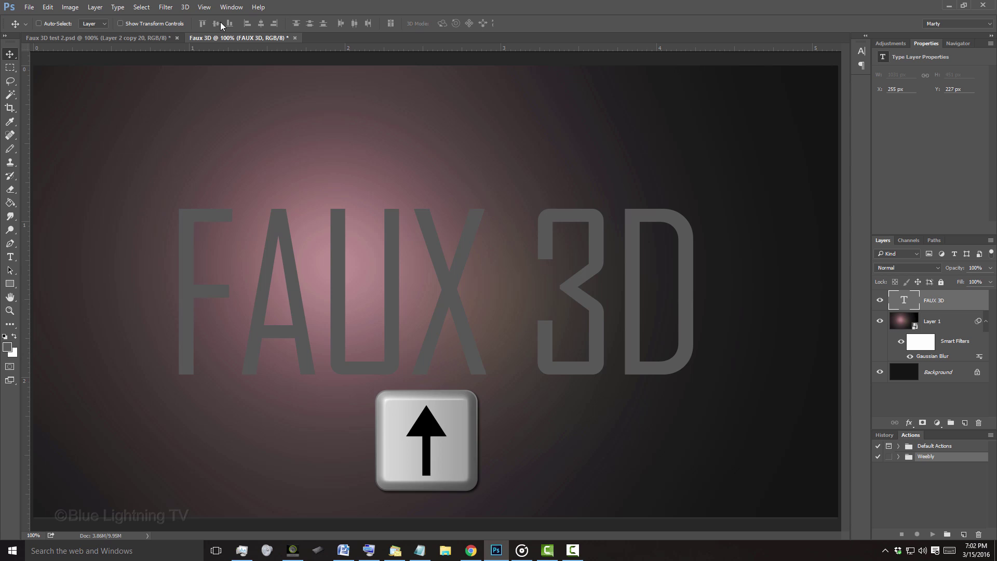
{"action": "key", "text": "Up"}
{"action": "key", "text": "Up"}
{"action": "key", "text": "Up"}
{"action": "key", "text": "Up"}
{"action": "key", "text": "Up"}
{"action": "key", "text": "Up"}
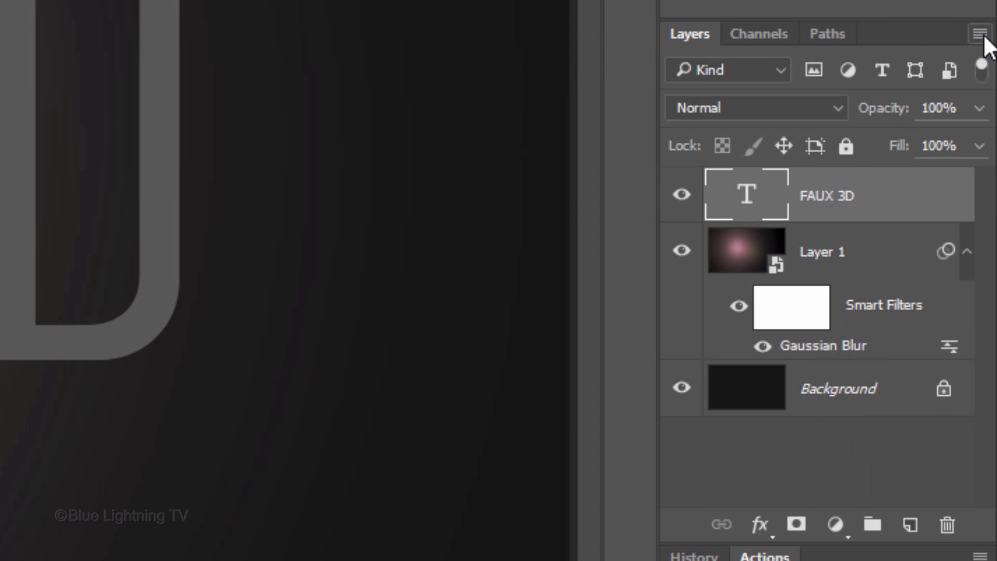
Make FAUX 3D a smart object with a Chisel Hard bevel: size 3, angle 135°, altitude 50°.
{"action": "left_click", "coordinate": [980, 34]}
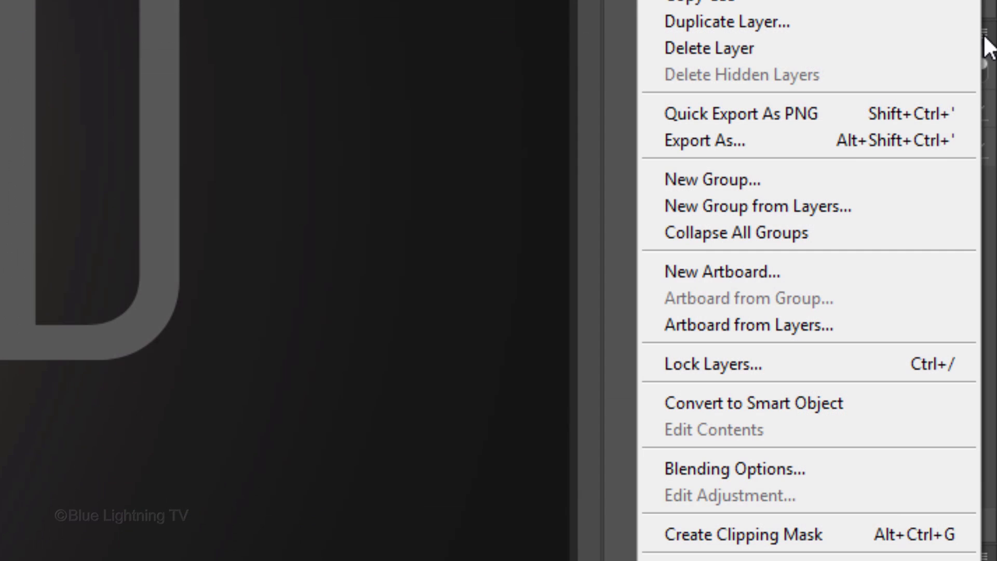
{"action": "left_click", "coordinate": [841, 406]}
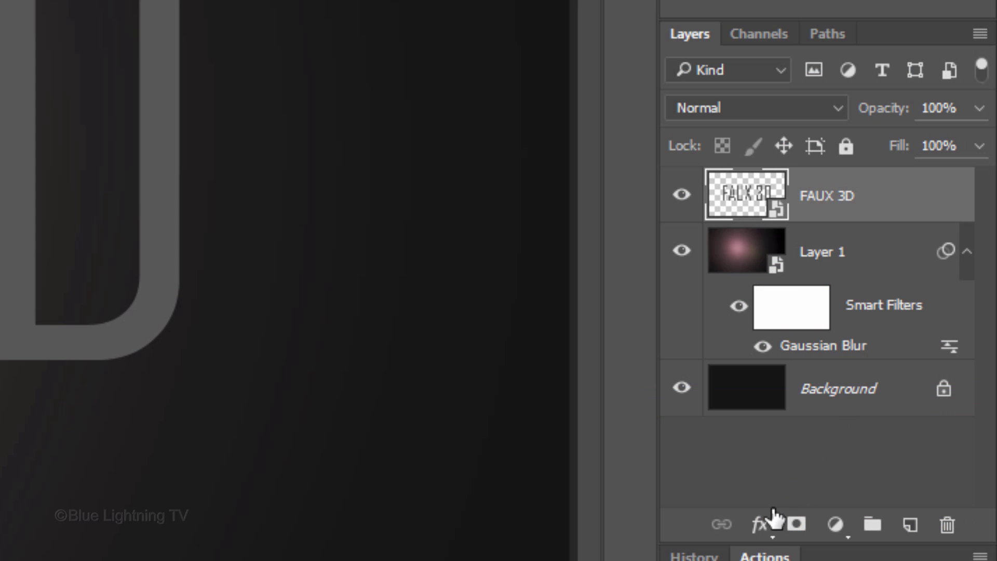
{"action": "left_click", "coordinate": [760, 526]}
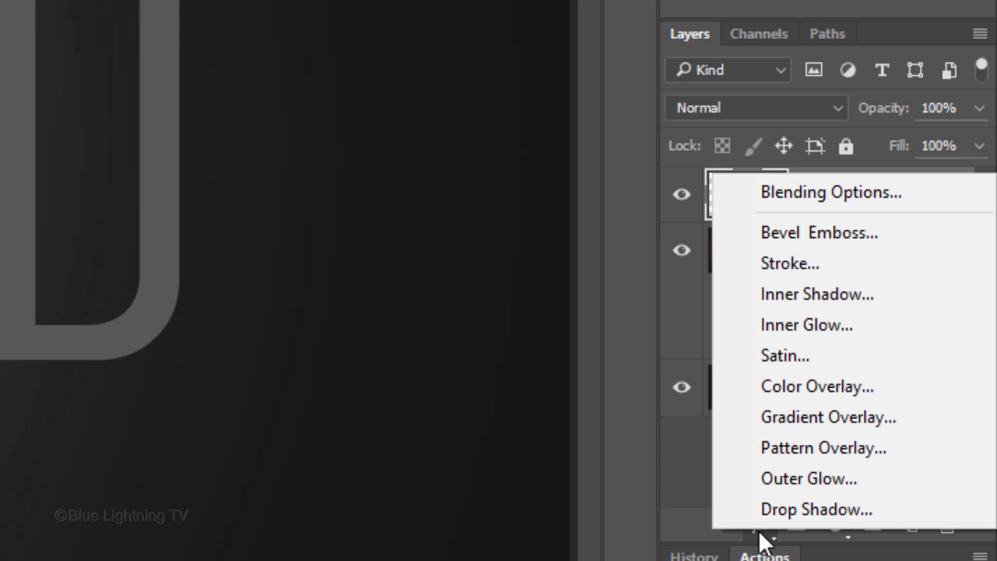
{"action": "left_click", "coordinate": [781, 232]}
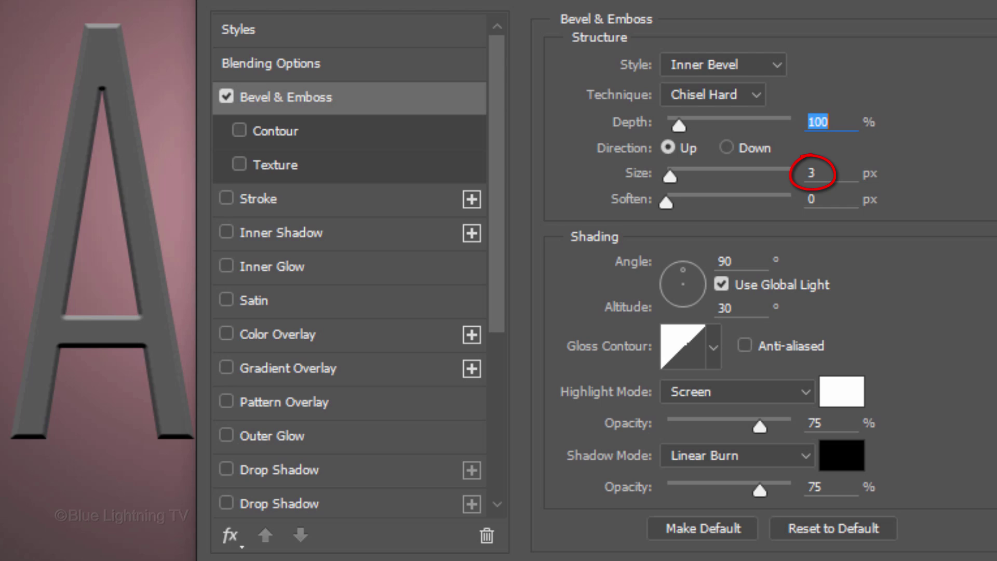
{"action": "double_click", "coordinate": [724, 261]}
{"action": "type", "text": "13"}
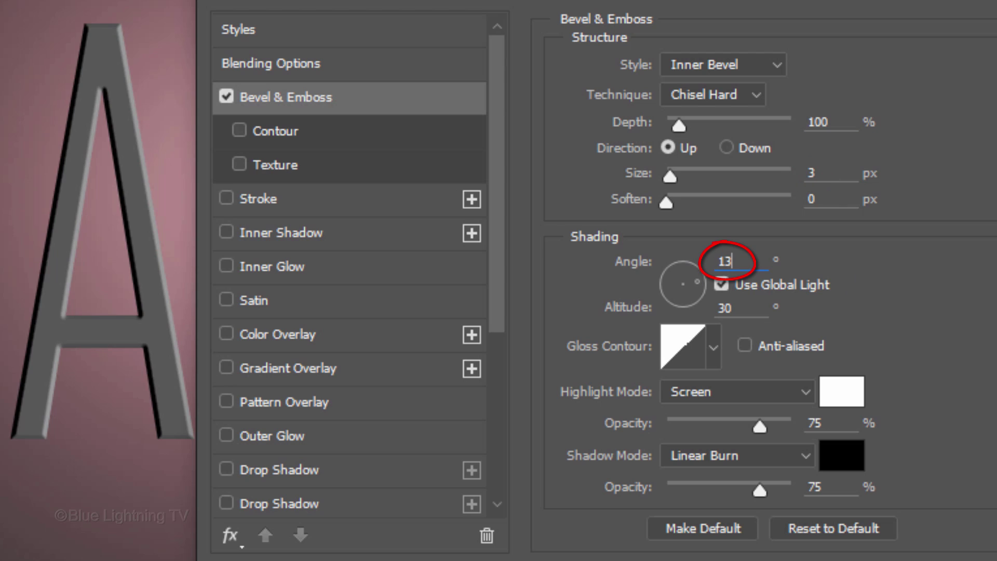
{"action": "type", "text": "5"}
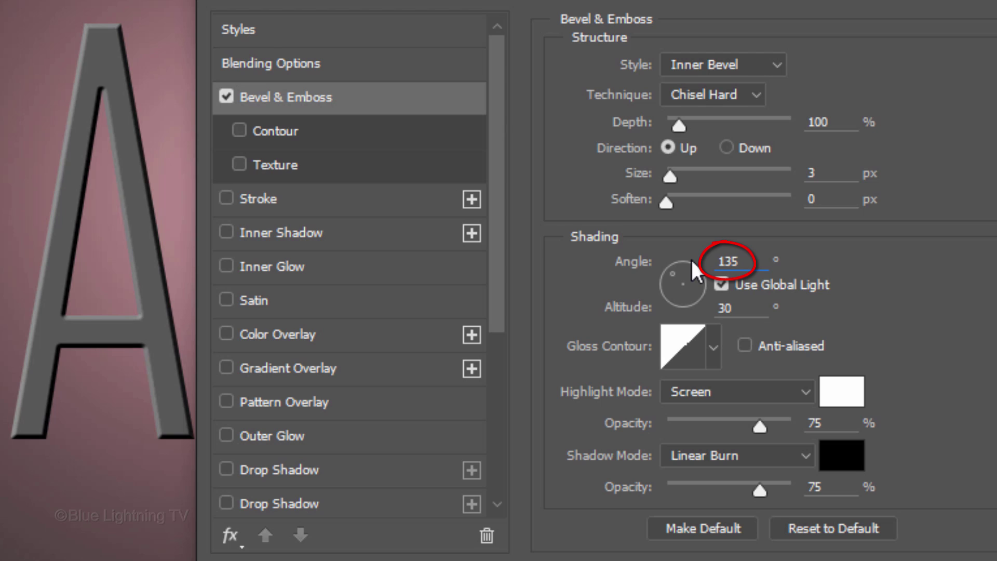
{"action": "double_click", "coordinate": [711, 308]}
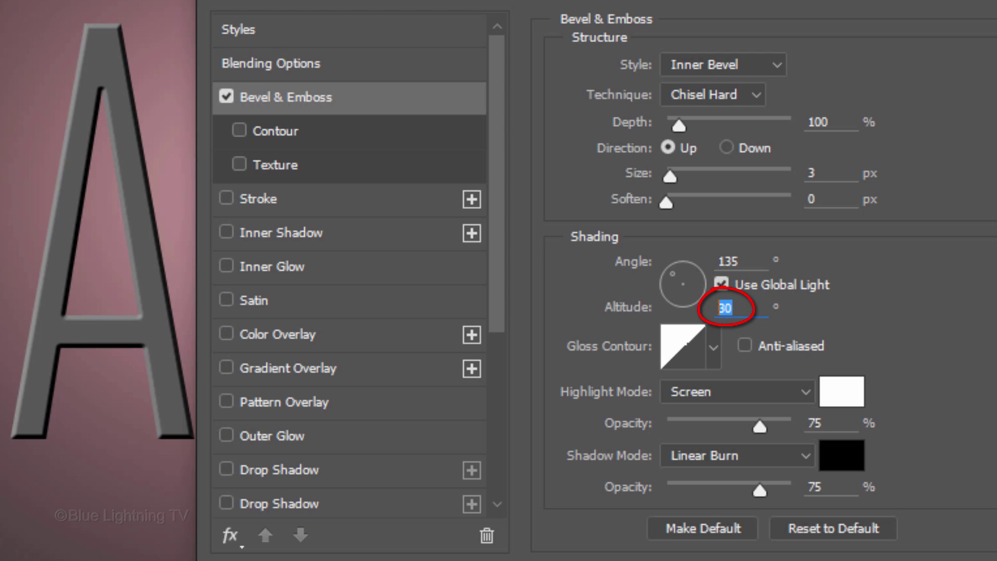
{"action": "type", "text": "50"}
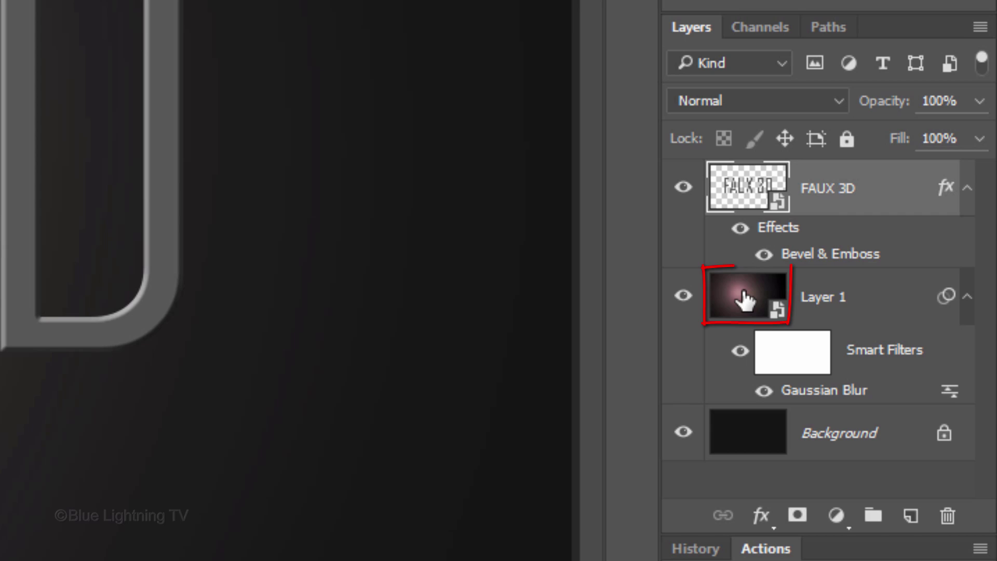
Duplicate Layer 1 above FAUX 3D, hide the copy's smart filters, and clip it to the text.
{"action": "left_click", "coordinate": [742, 299]}
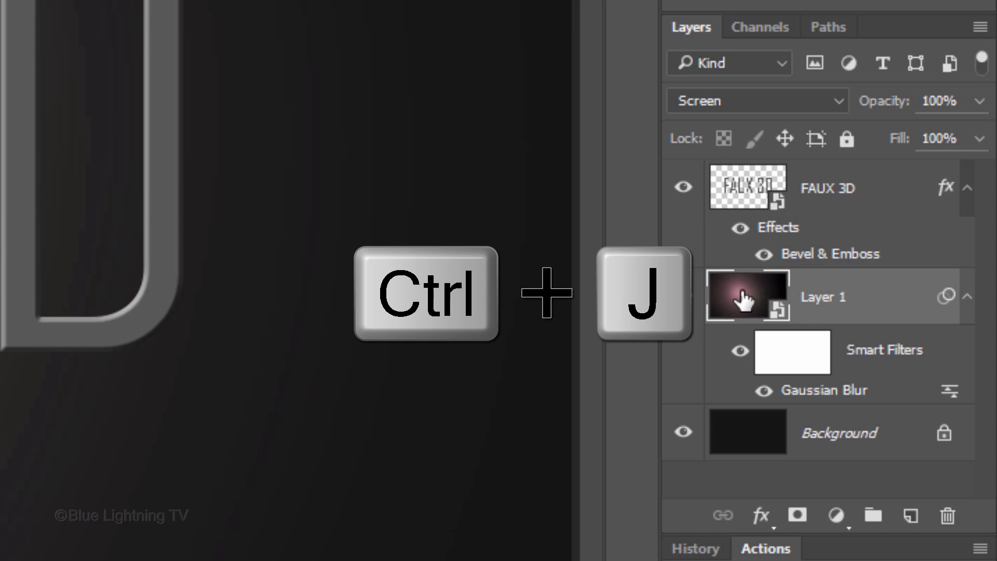
{"action": "key", "text": "ctrl+j"}
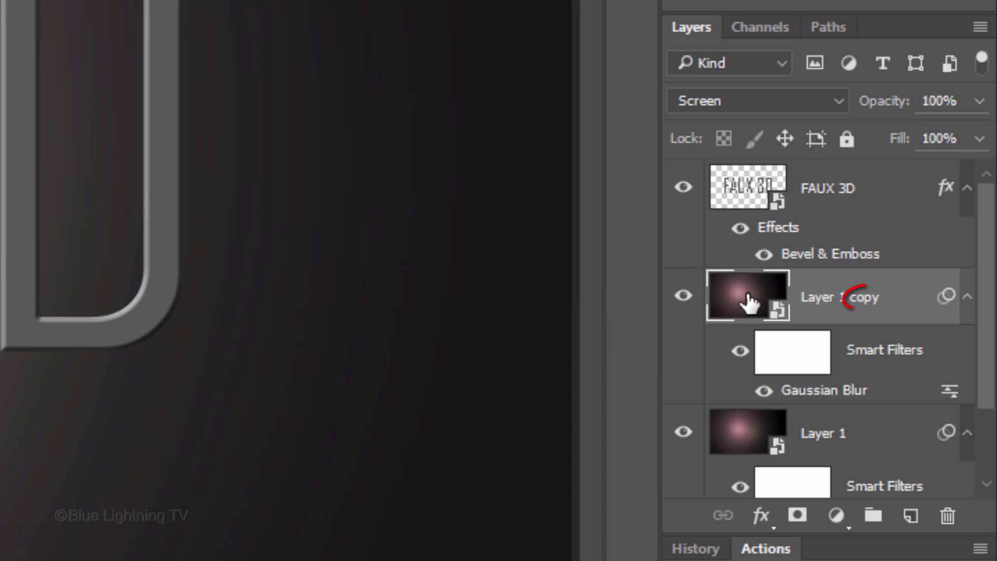
{"action": "left_click_drag", "start_coordinate": [740, 284], "coordinate": [754, 177]}
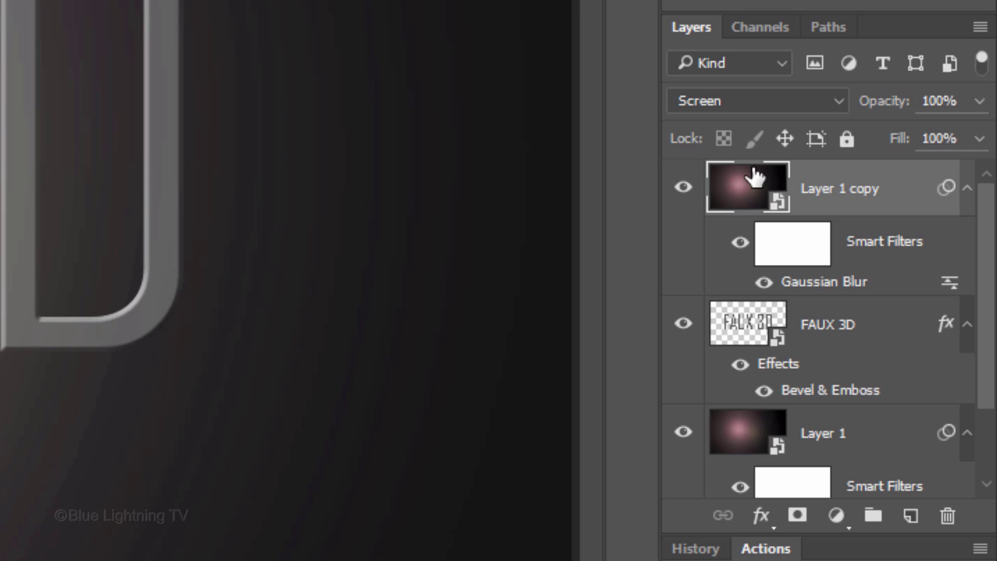
{"action": "left_click", "coordinate": [741, 243]}
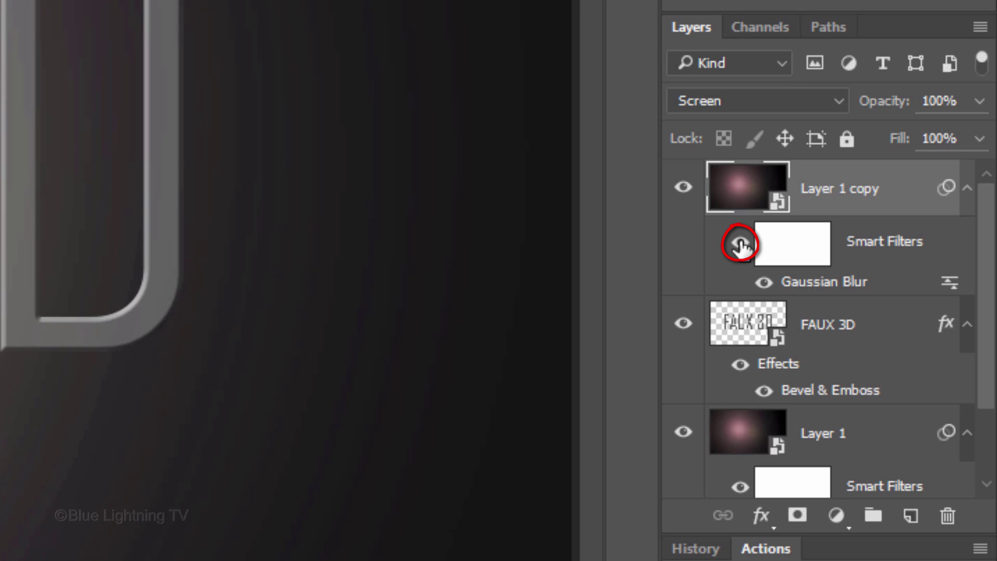
{"action": "left_click", "coordinate": [740, 245]}
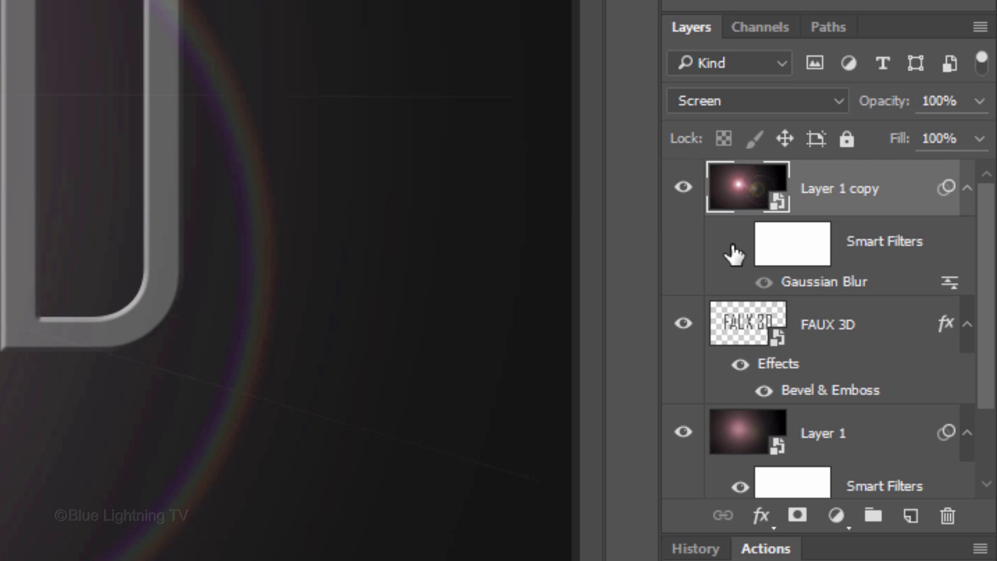
{"action": "key", "text": "ctrl+alt+g"}
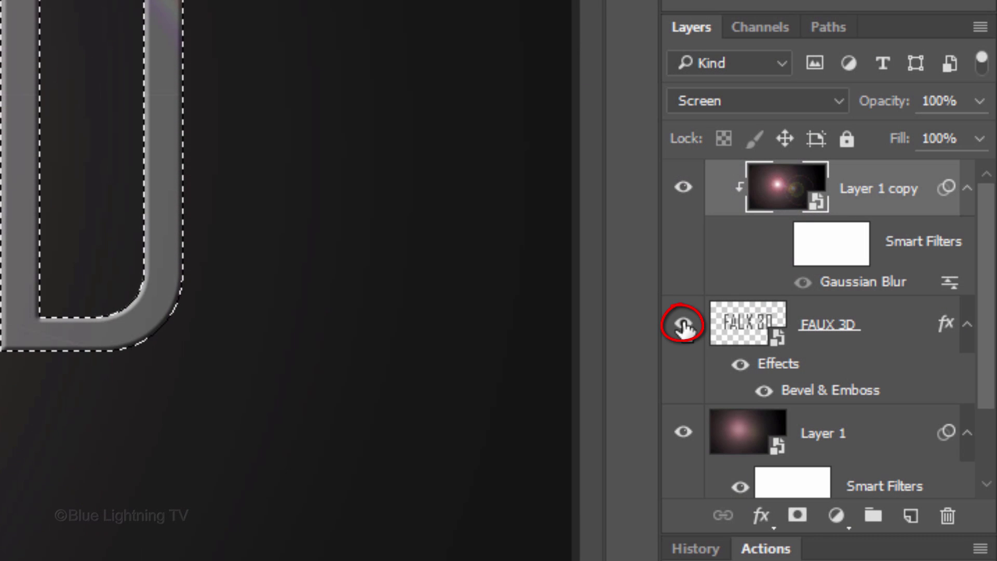
Hide FAUX 3D, add Layer 2 above Layer 1, and fill the letter selection with black.
{"action": "left_click", "coordinate": [684, 326]}
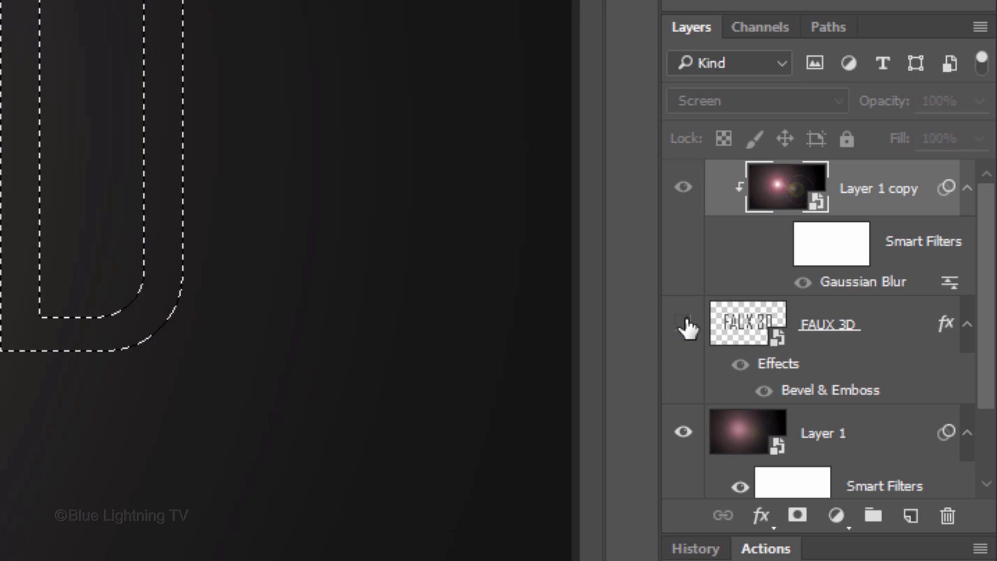
{"action": "left_click", "coordinate": [741, 424]}
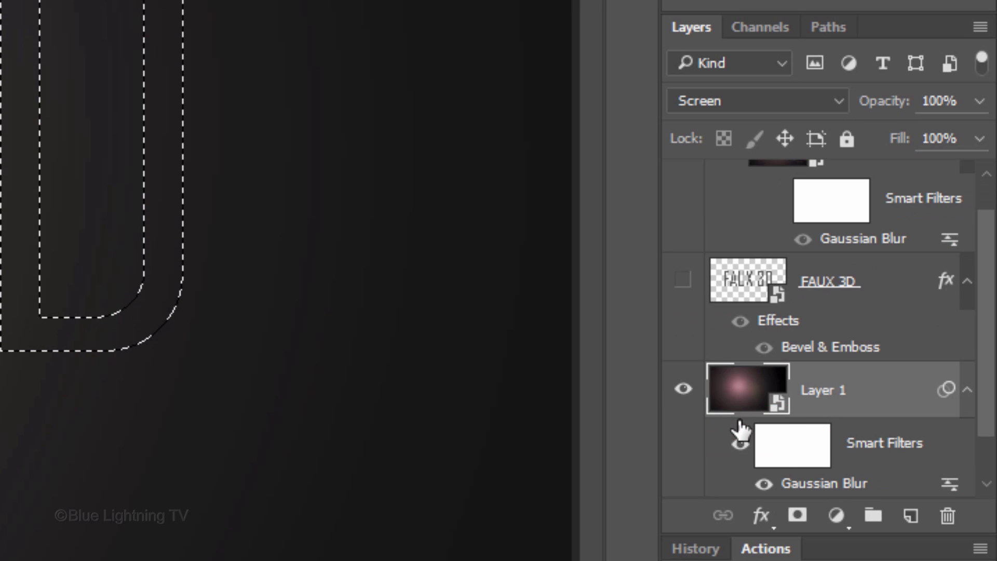
{"action": "left_click", "coordinate": [912, 516]}
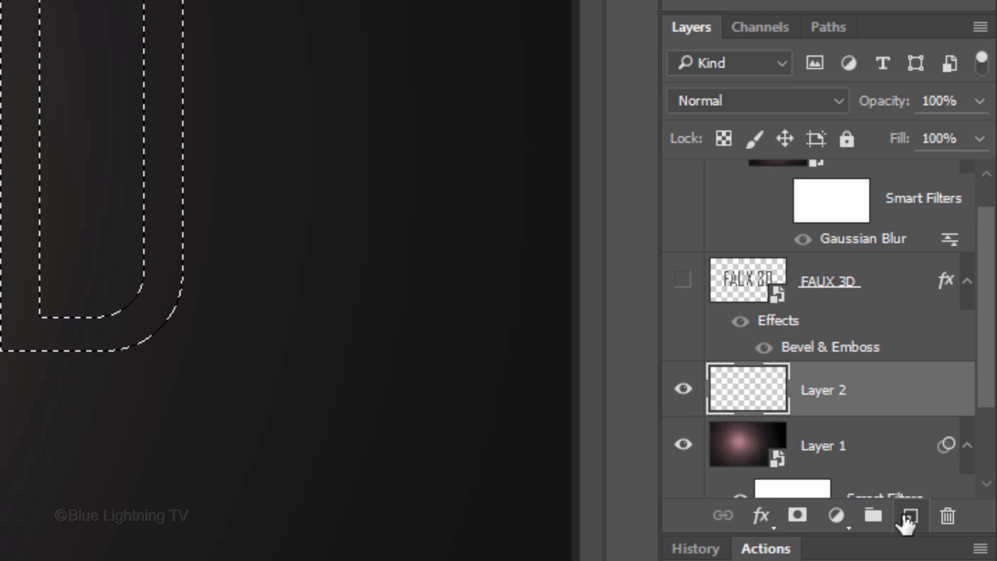
{"action": "key", "text": "shift+F5"}
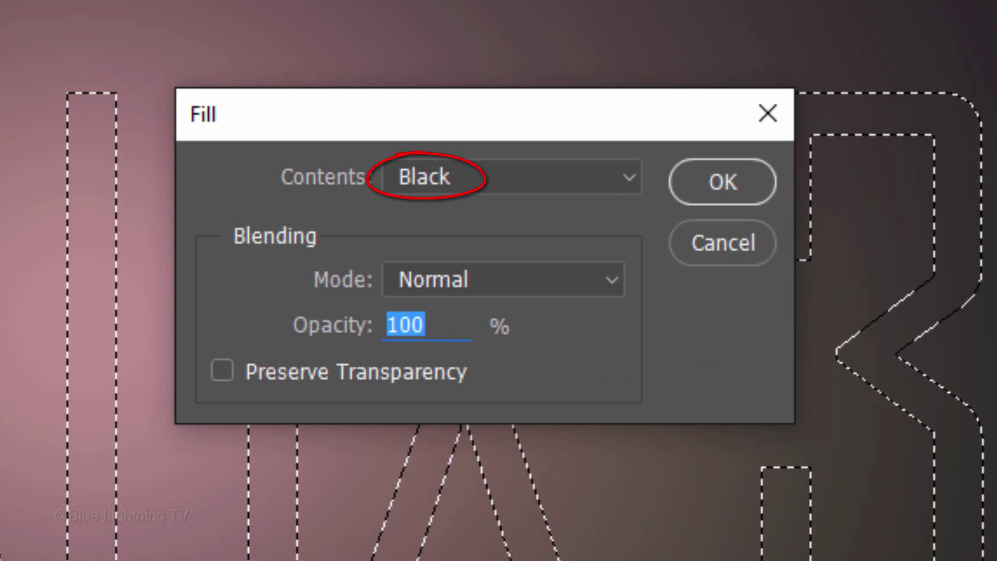
{"action": "key", "text": "Return"}
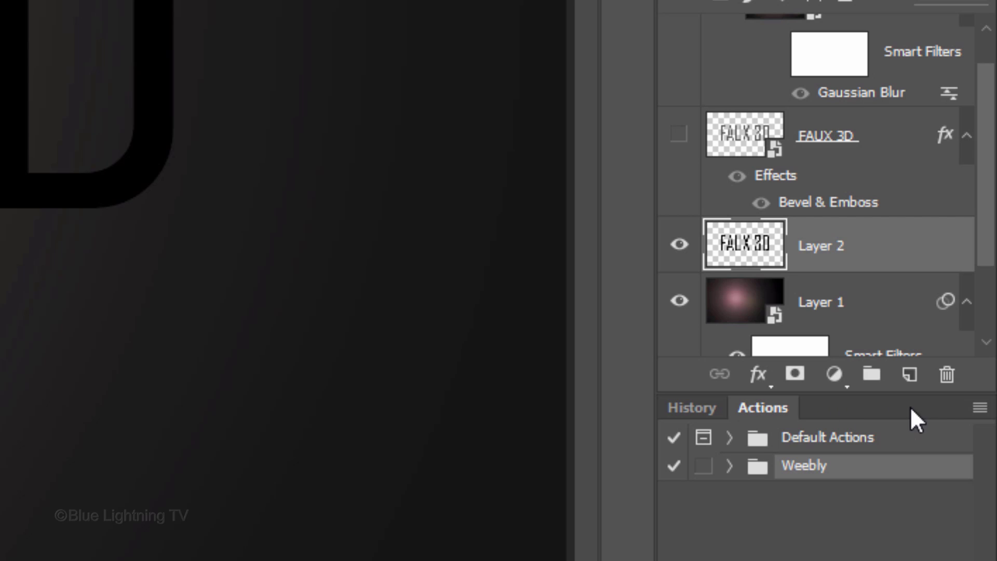
Create a new action set named Shadows.
{"action": "left_click", "coordinate": [979, 407]}
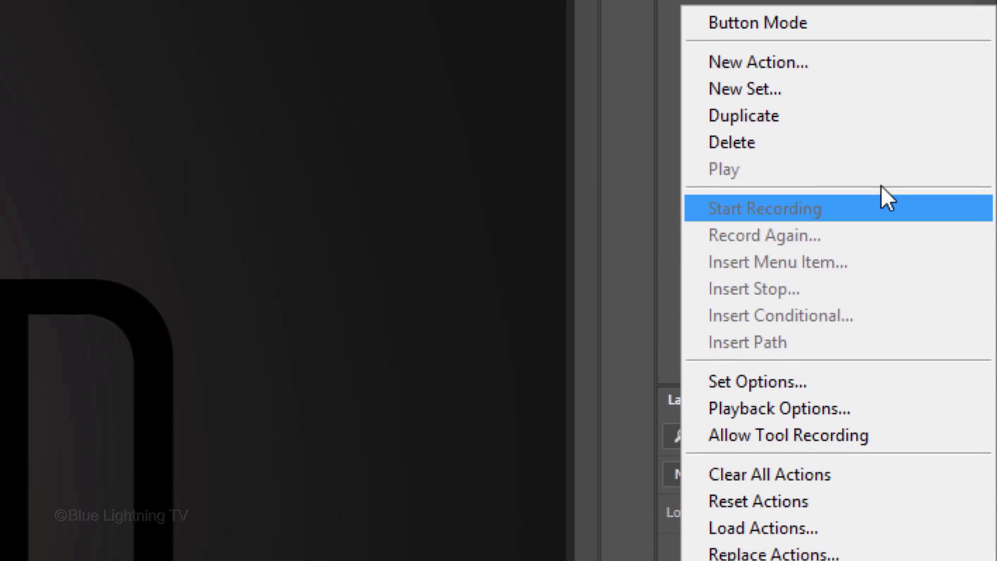
{"action": "left_click", "coordinate": [857, 109]}
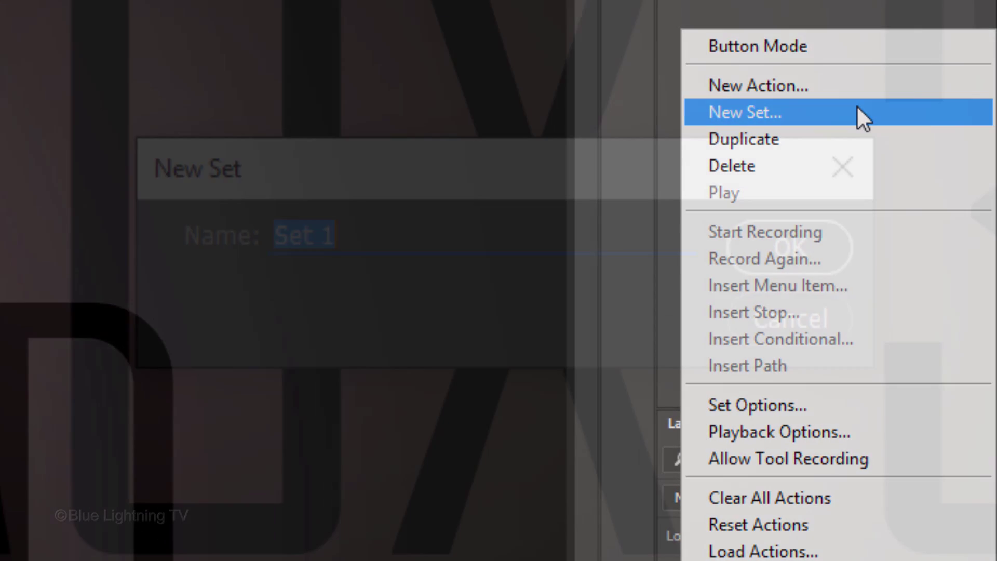
{"action": "type", "text": "Shadows"}
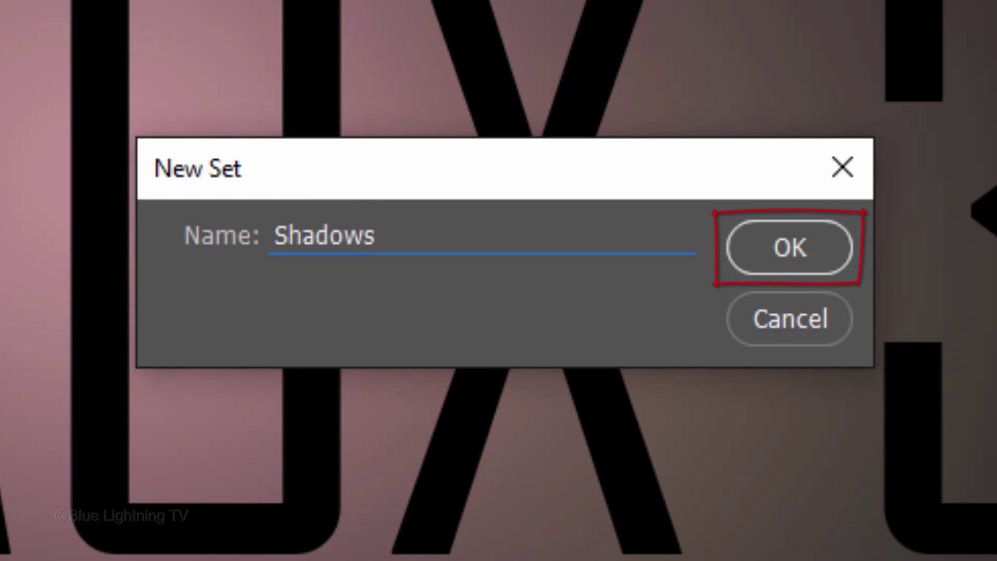
{"action": "key", "text": "Return"}
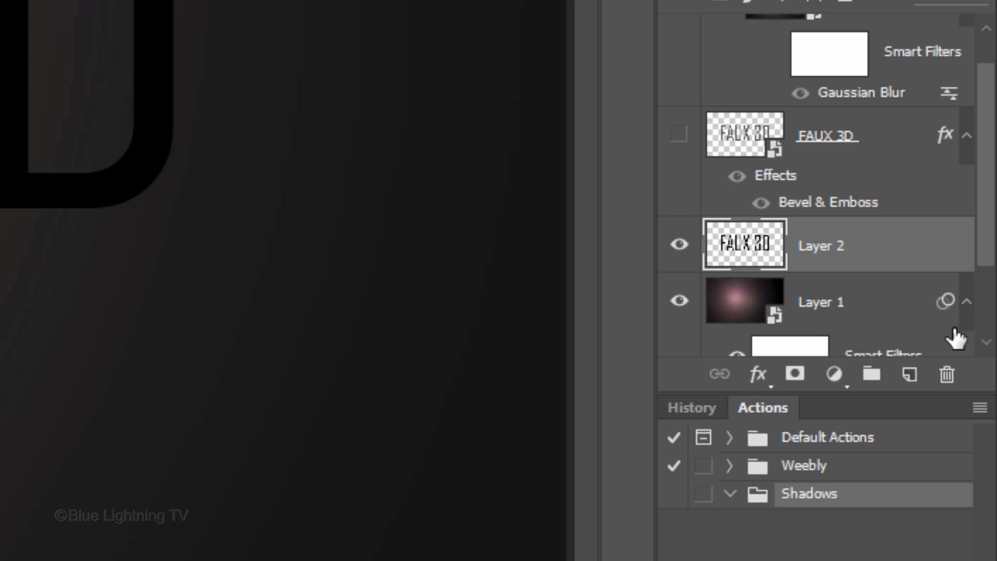
Add Action 2 to the Shadows set and begin recording it.
{"action": "left_click", "coordinate": [979, 408]}
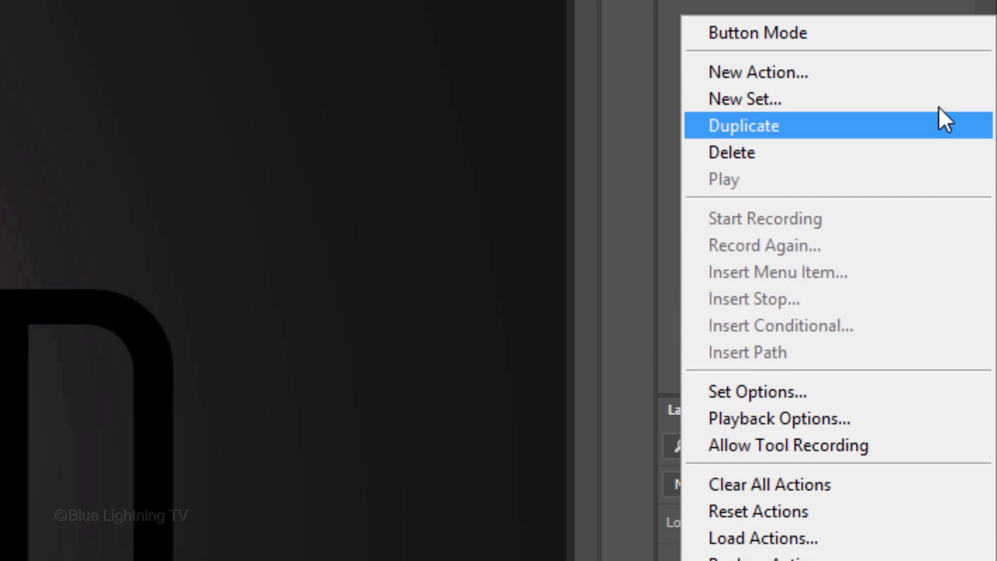
{"action": "left_click", "coordinate": [913, 72]}
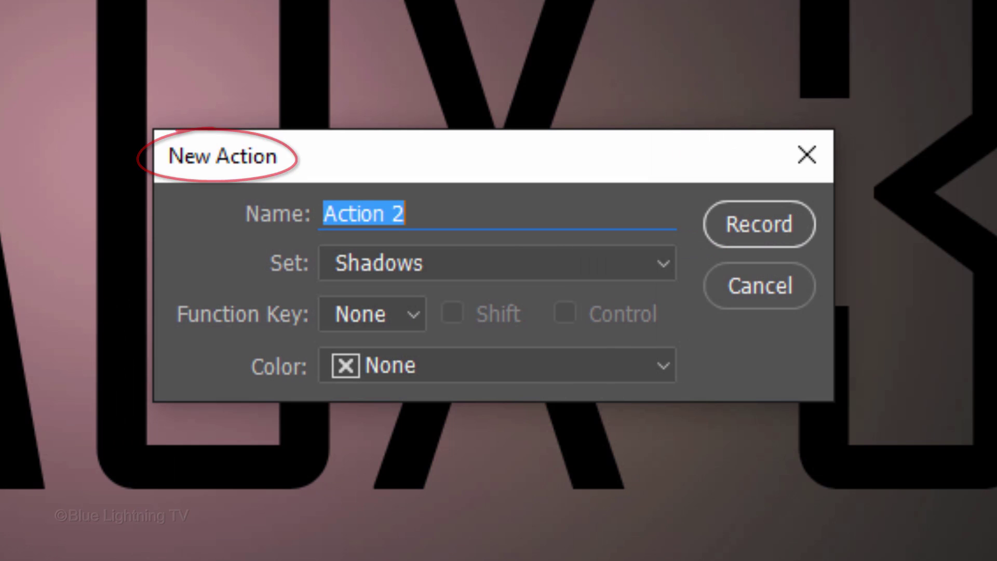
{"action": "left_click", "coordinate": [769, 231]}
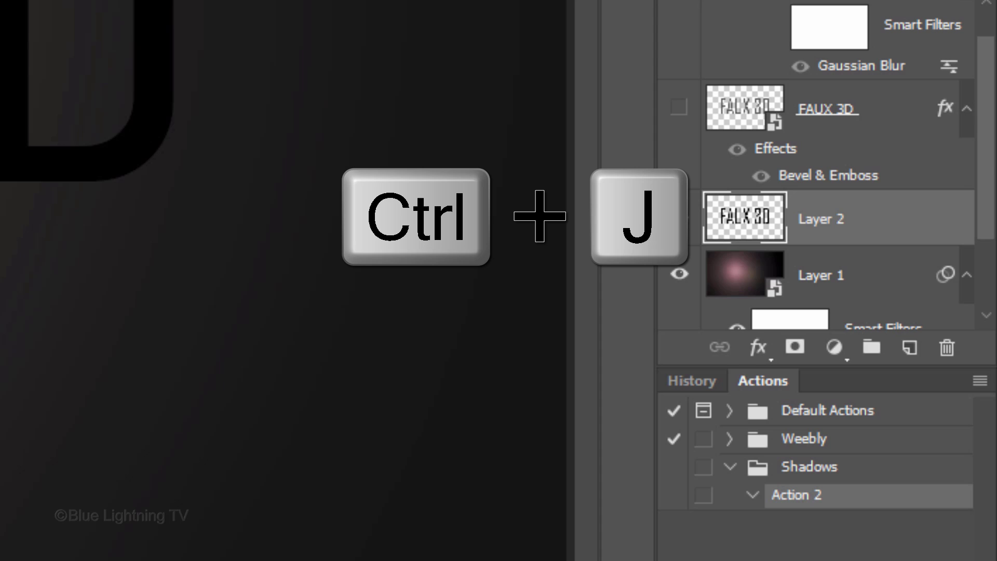
Record copying Layer 2, adding a black Multiply 135° 2 px drop shadow, and merging down.
{"action": "key", "text": "ctrl+j"}
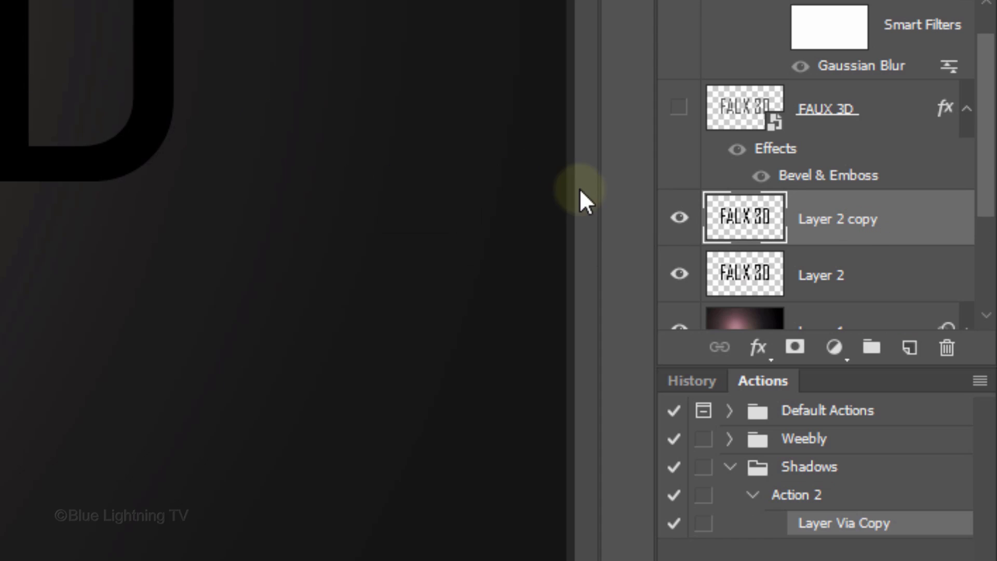
{"action": "double_click", "coordinate": [717, 229]}
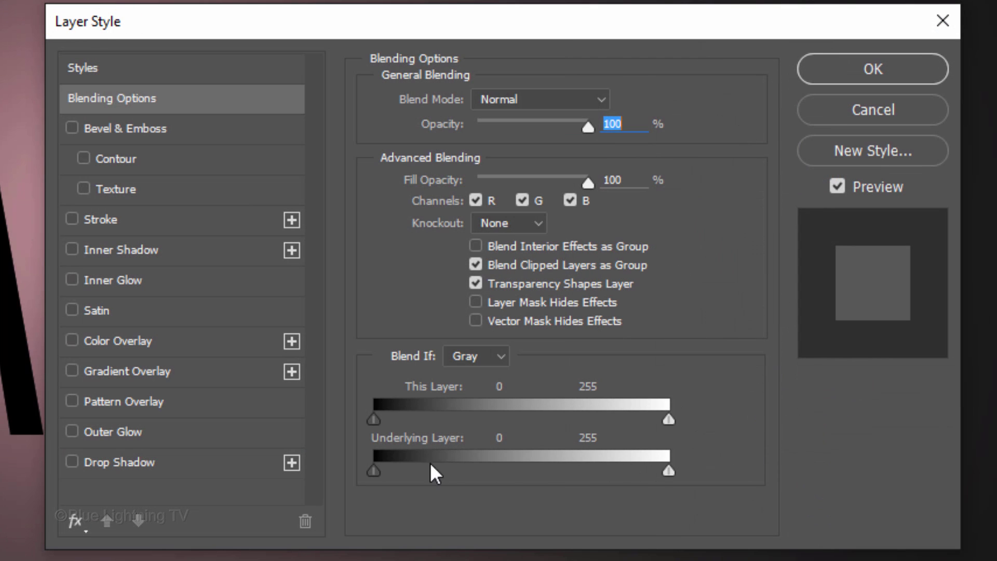
{"action": "left_click", "coordinate": [191, 460]}
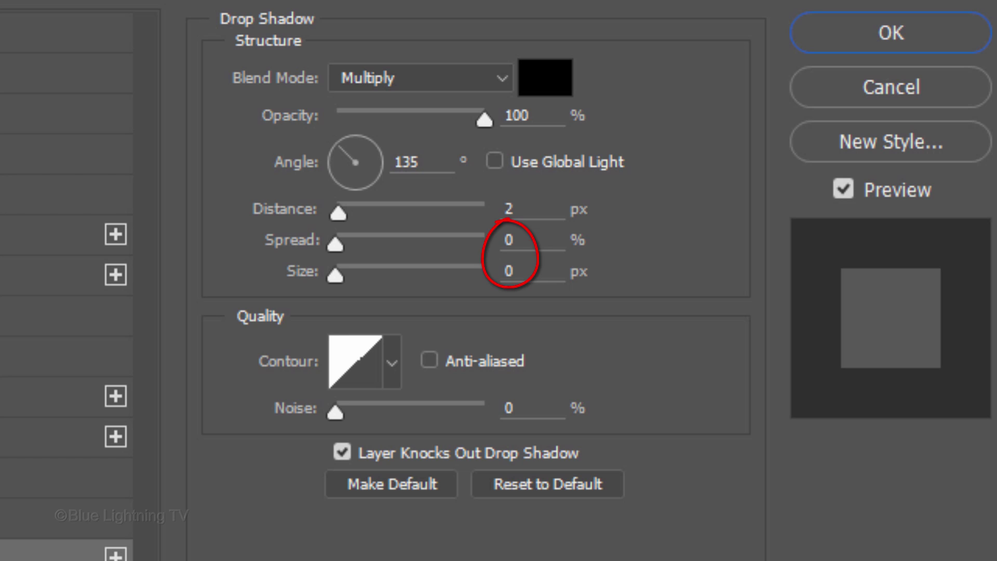
{"action": "left_click", "coordinate": [906, 31]}
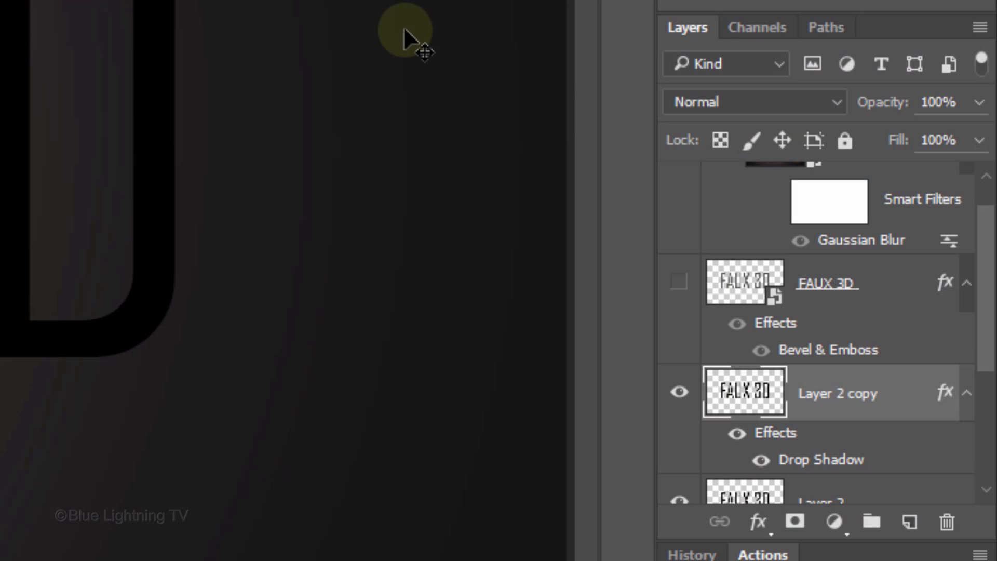
{"action": "left_click_drag", "start_coordinate": [988, 285], "coordinate": [986, 339]}
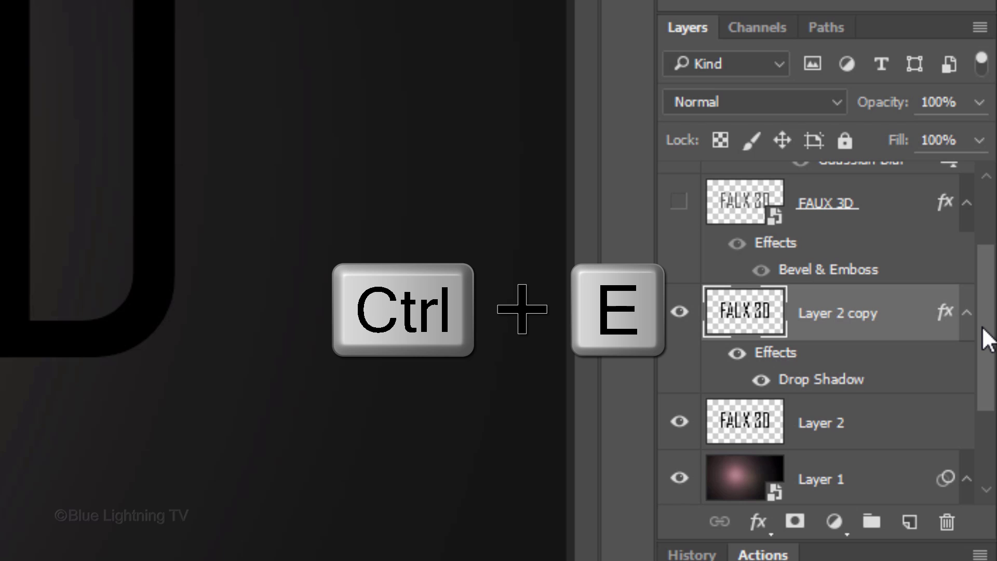
{"action": "key", "text": "ctrl+e"}
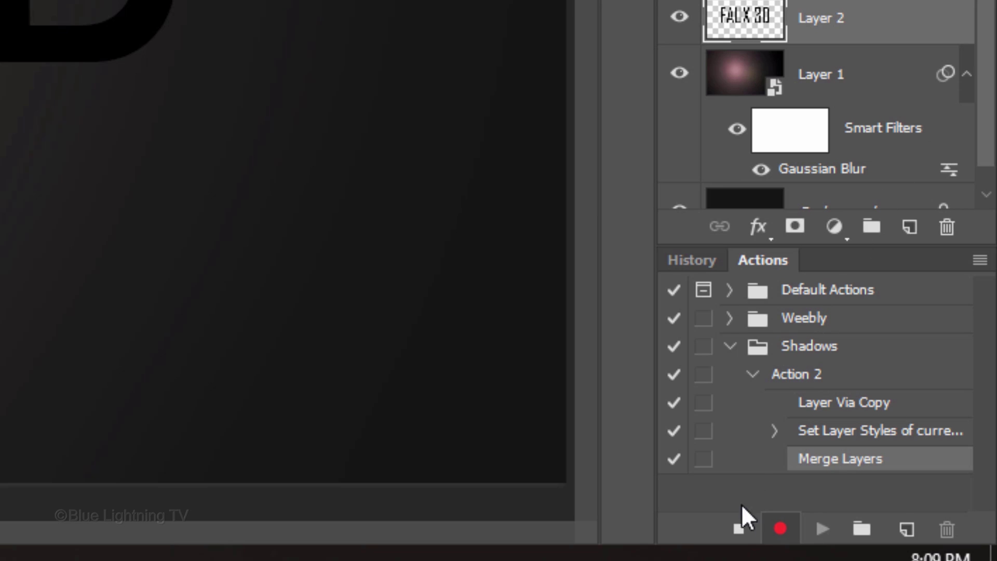
Stop recording and select Action 2 to replay it for the extrusion.
{"action": "left_click", "coordinate": [738, 532]}
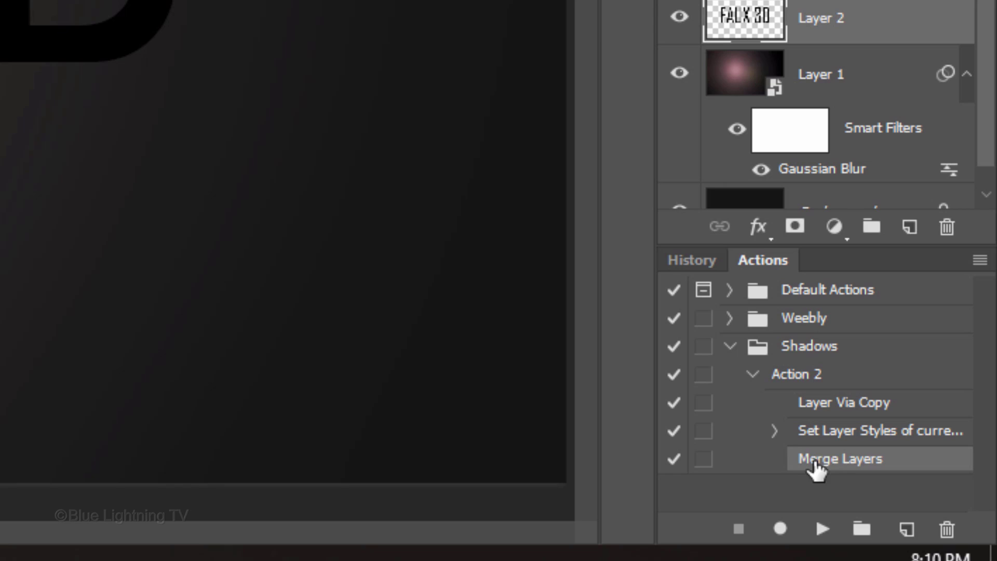
{"action": "left_click", "coordinate": [803, 378]}
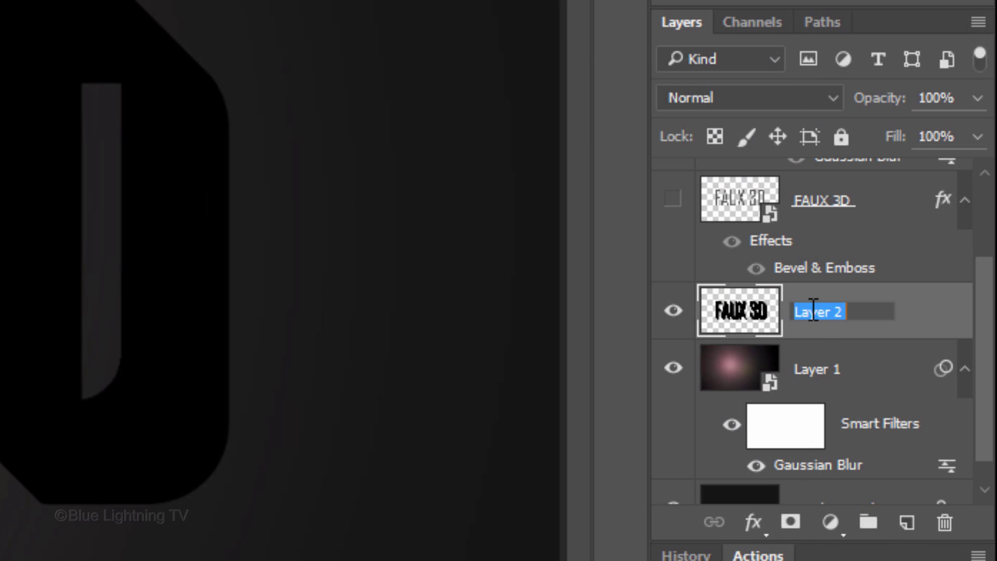
{"action": "type", "text": "3"}
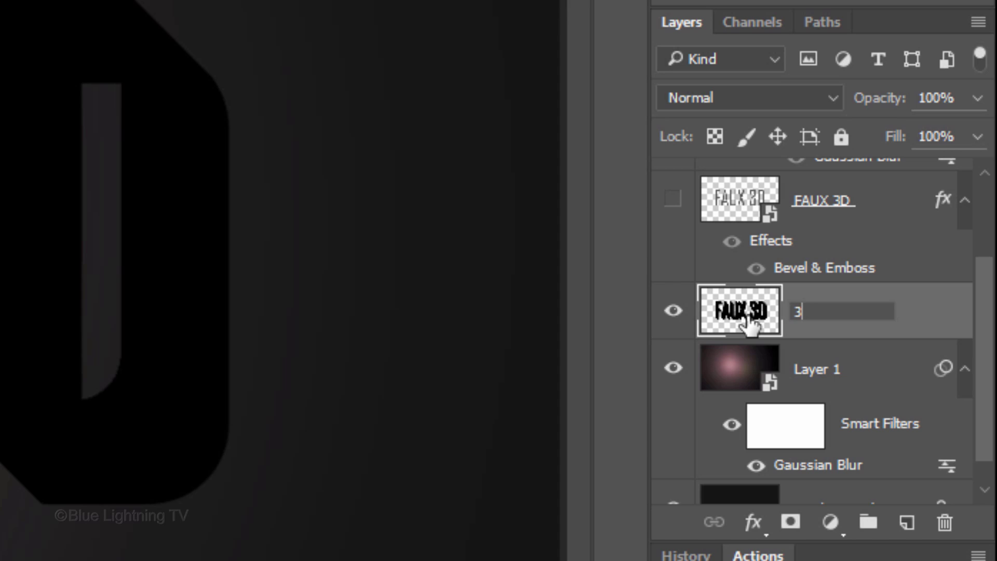
{"action": "type", "text": "D shadow"}
Name the layer '3D shadow' and duplicate it as 'Blur shadow'.
{"action": "key", "text": "Return"}
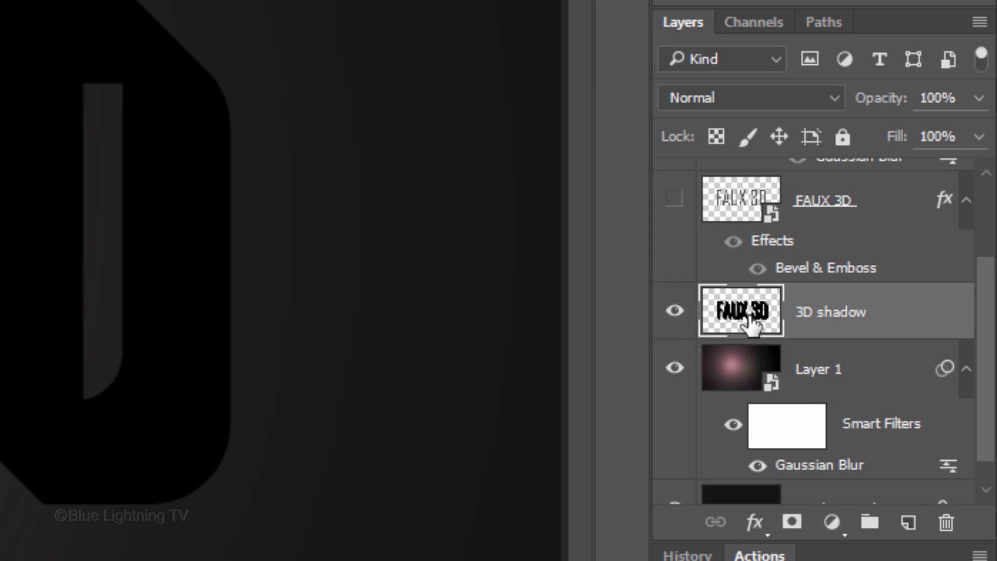
{"action": "key", "text": "ctrl+j"}
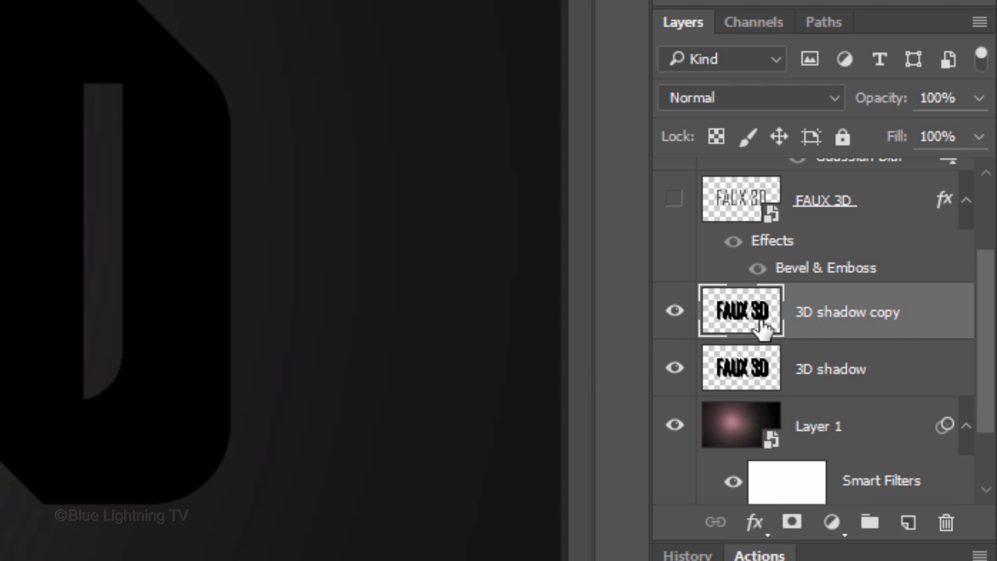
{"action": "double_click", "coordinate": [845, 315]}
{"action": "type", "text": "Blur "}
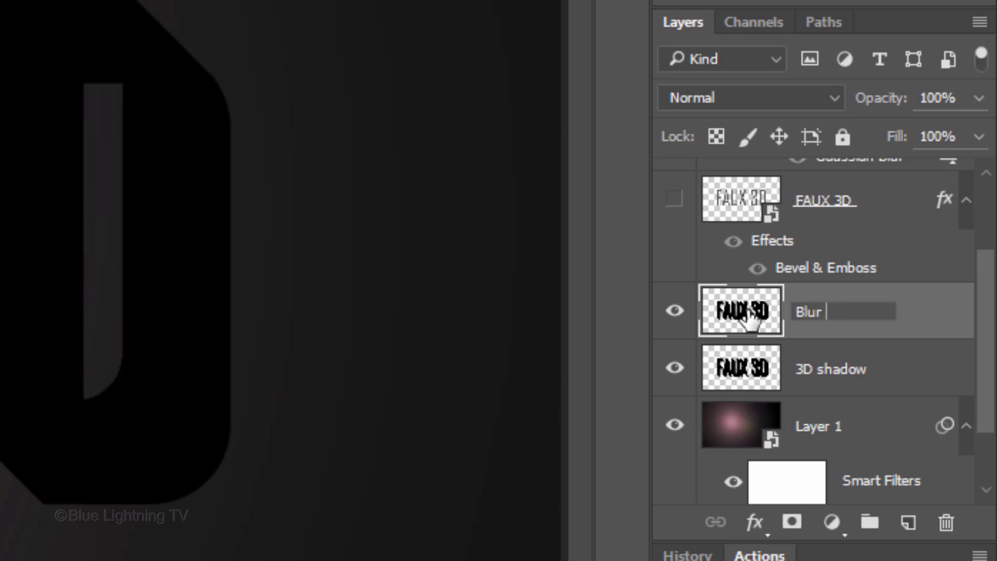
{"action": "type", "text": "shadow"}
{"action": "key", "text": "Return"}
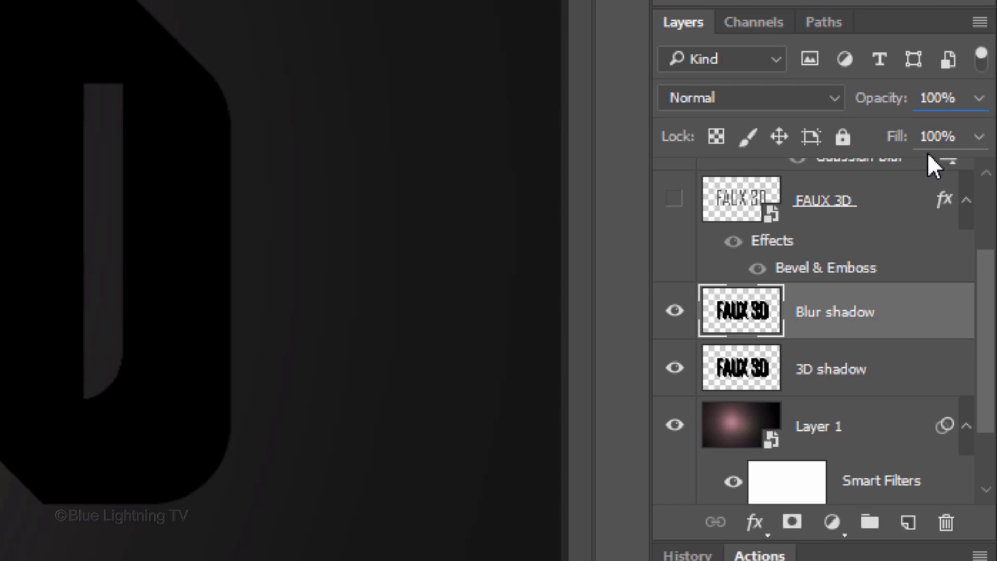
Set Blur shadow opacity to 60% and make the FAUX 3D text visible.
{"action": "left_click", "coordinate": [945, 98]}
{"action": "type", "text": "60"}
{"action": "key", "text": "Return"}
{"action": "left_click", "coordinate": [674, 203]}
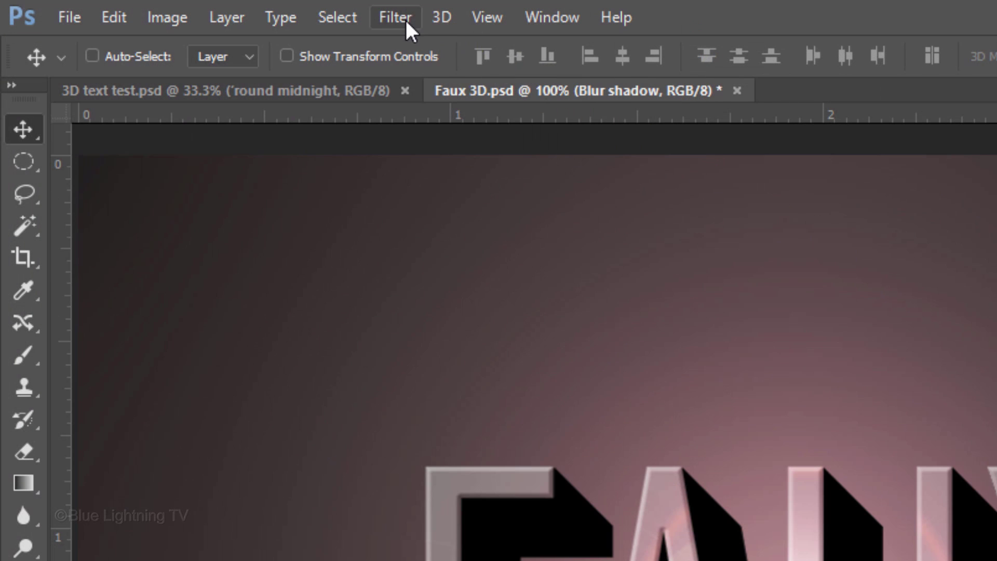
Apply a Gaussian Blur with a 10-pixel radius to the Blur shadow layer.
{"action": "left_click", "coordinate": [406, 21]}
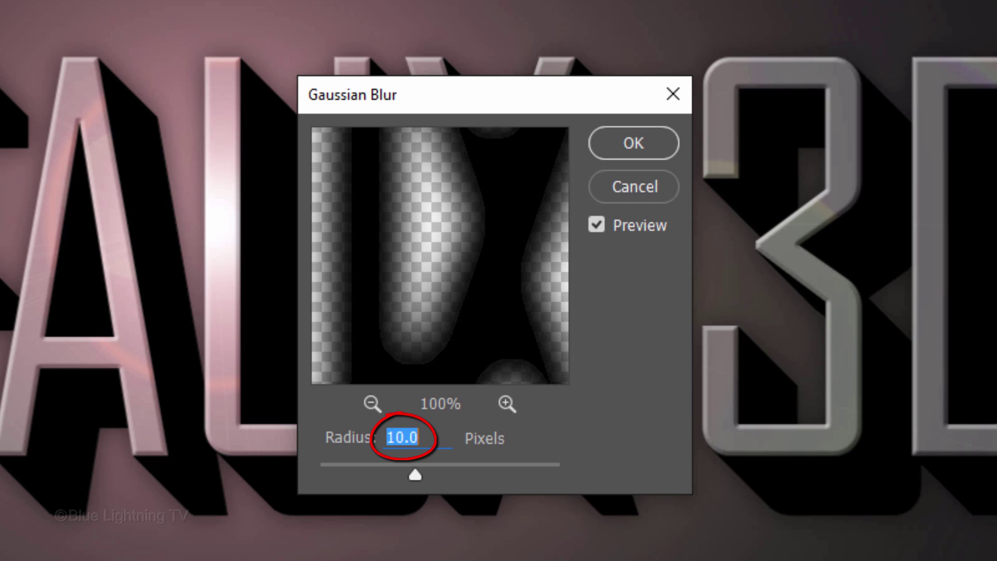
{"action": "left_click", "coordinate": [623, 144]}
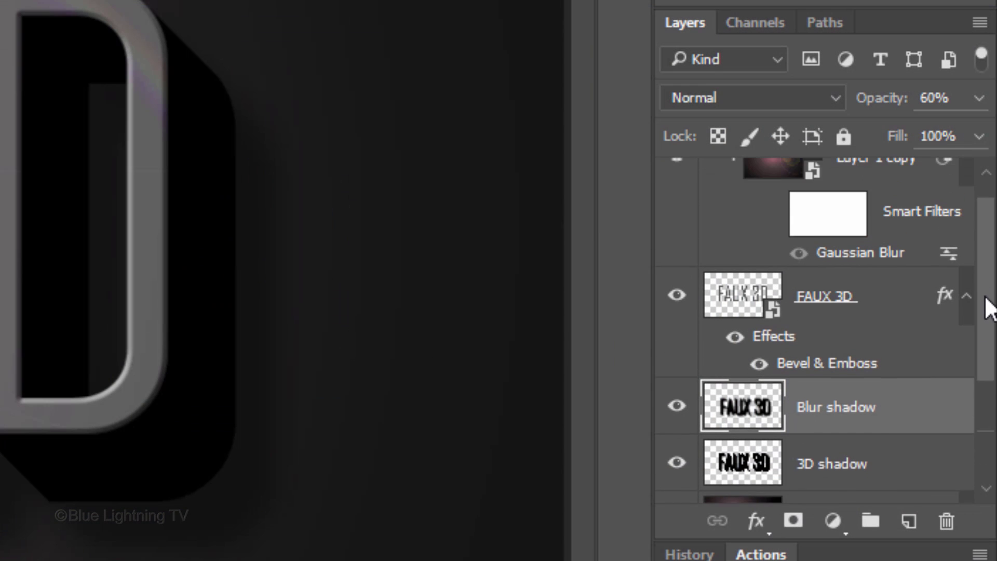
Select Layer 1 copy and add a Color Balance adjustment layer above it.
{"action": "left_click", "coordinate": [783, 188]}
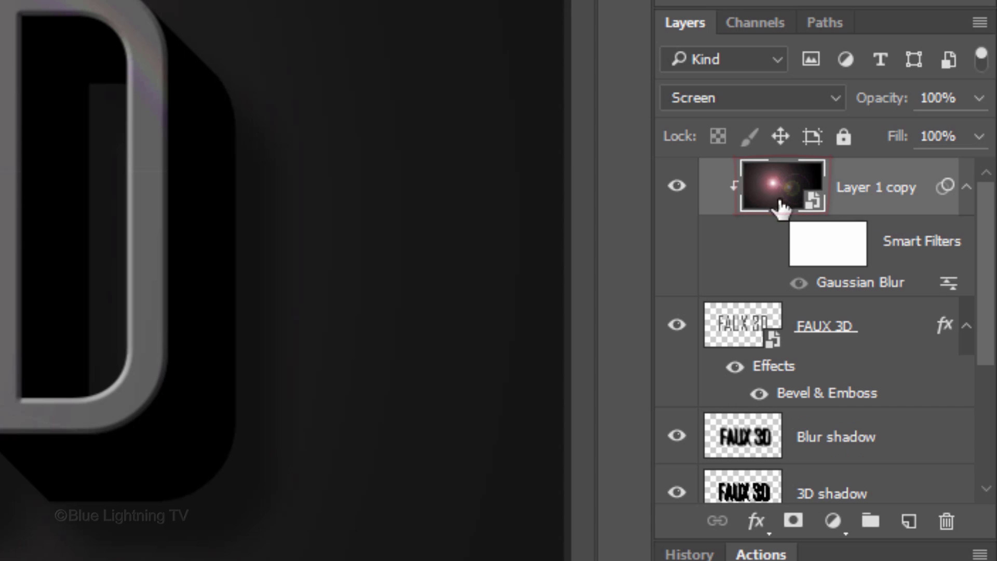
{"action": "left_click", "coordinate": [831, 529]}
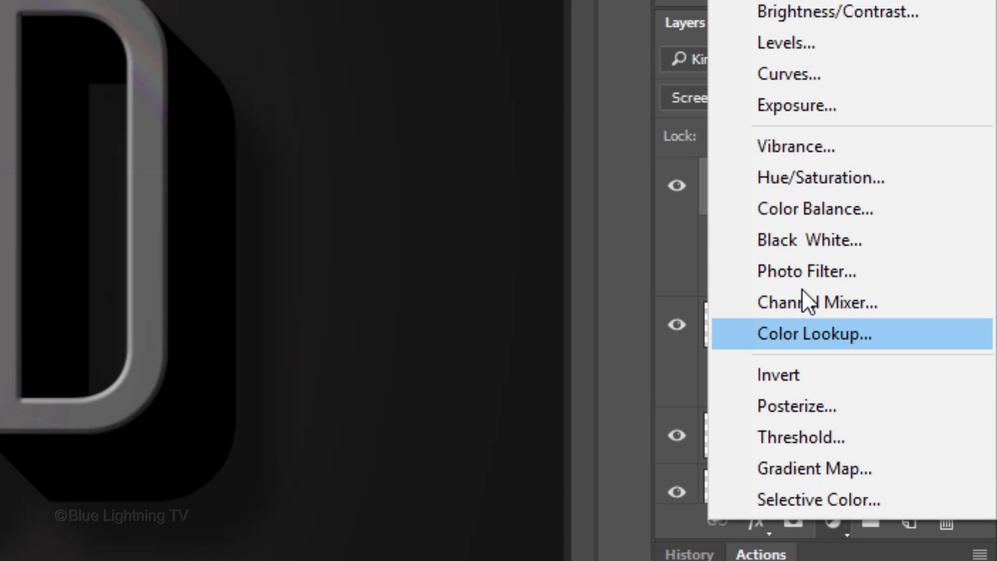
{"action": "left_click", "coordinate": [819, 211]}
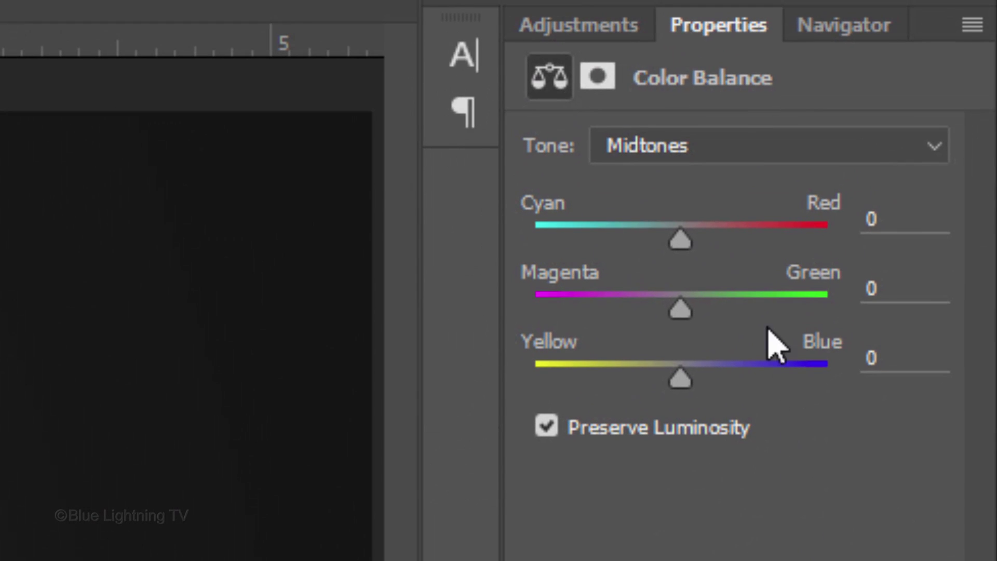
Set the Color Balance midtones to Cyan -100 and Blue +40.
{"action": "left_click", "coordinate": [775, 133]}
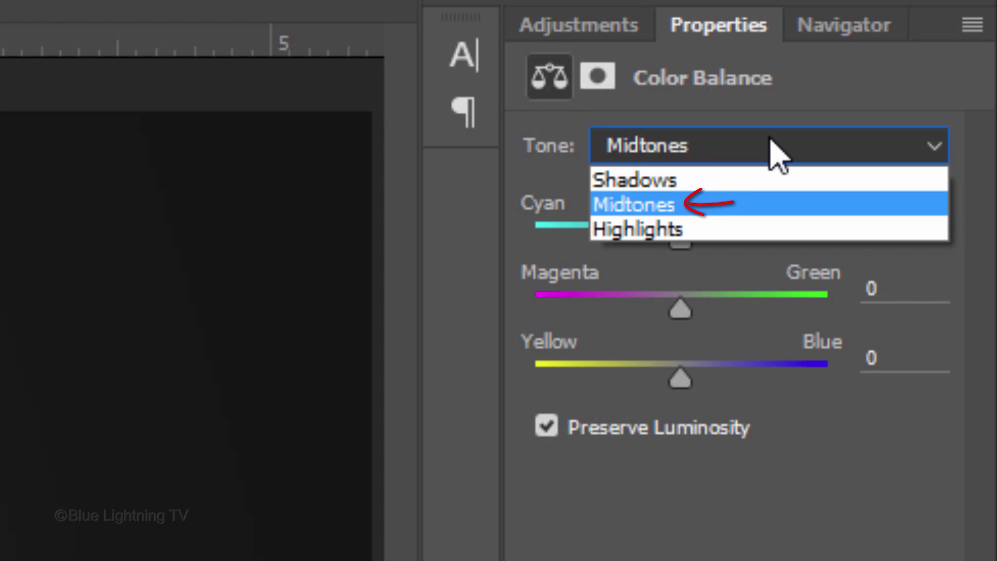
{"action": "left_click", "coordinate": [770, 138]}
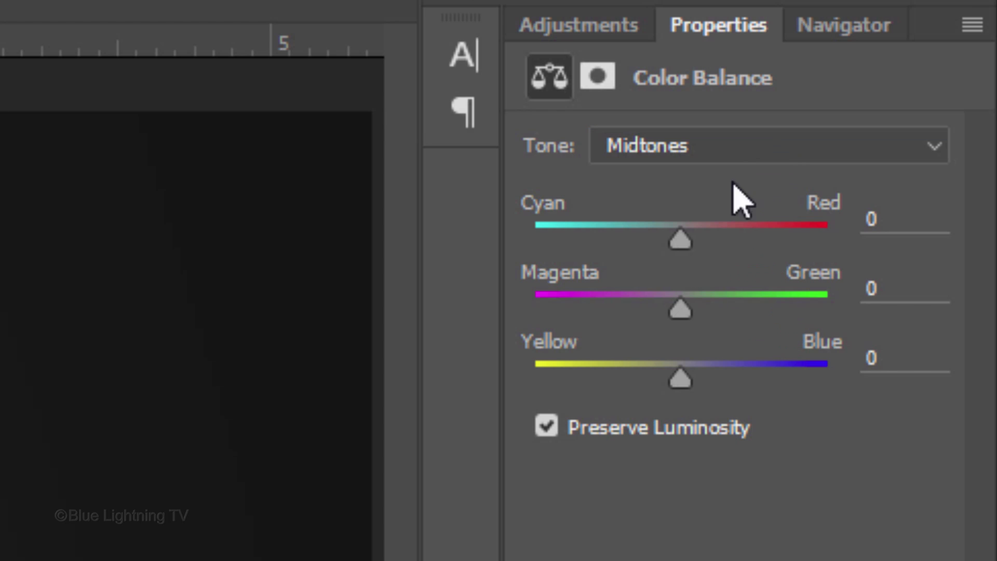
{"action": "left_click_drag", "start_coordinate": [678, 239], "coordinate": [513, 251]}
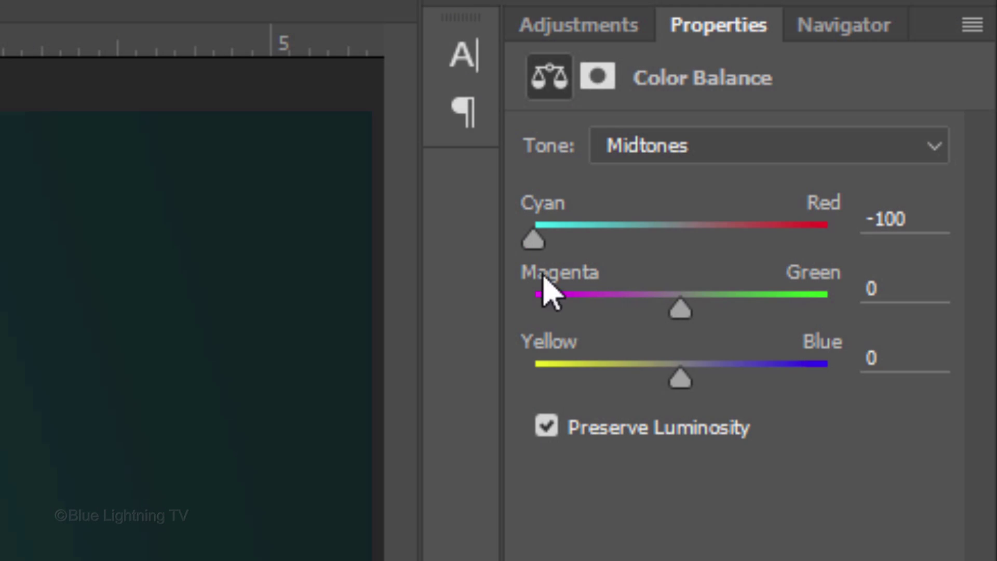
{"action": "left_click_drag", "start_coordinate": [680, 382], "coordinate": [747, 386]}
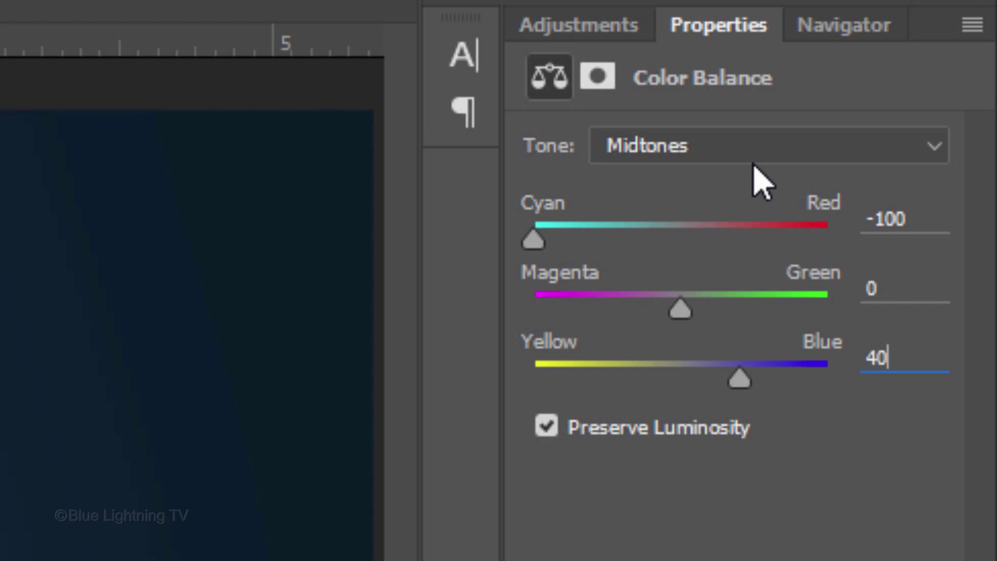
Set the Color Balance highlights to Red +30 and Blue +50.
{"action": "left_click", "coordinate": [748, 148]}
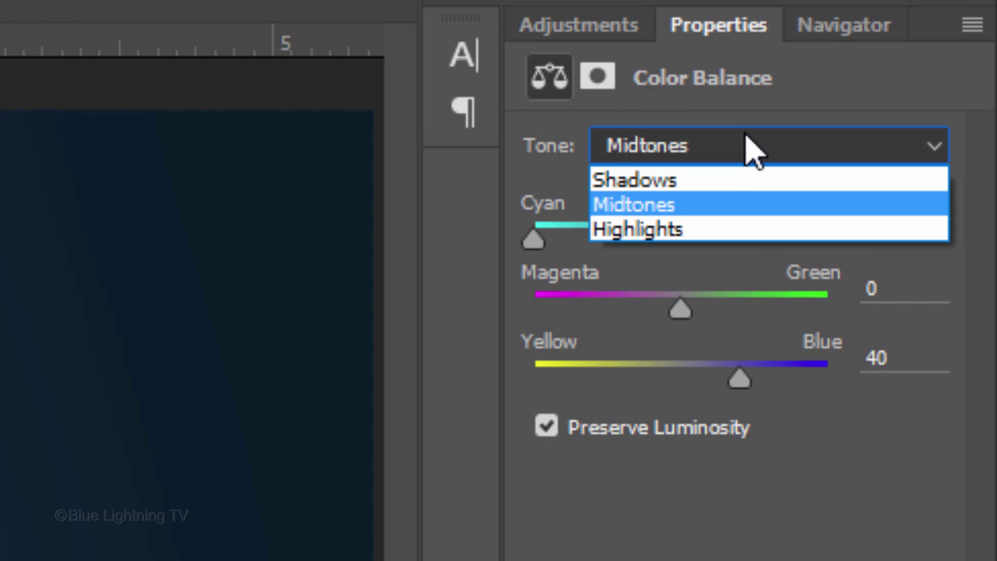
{"action": "left_click", "coordinate": [732, 232]}
{"action": "left_click", "coordinate": [873, 223]}
{"action": "type", "text": "30"}
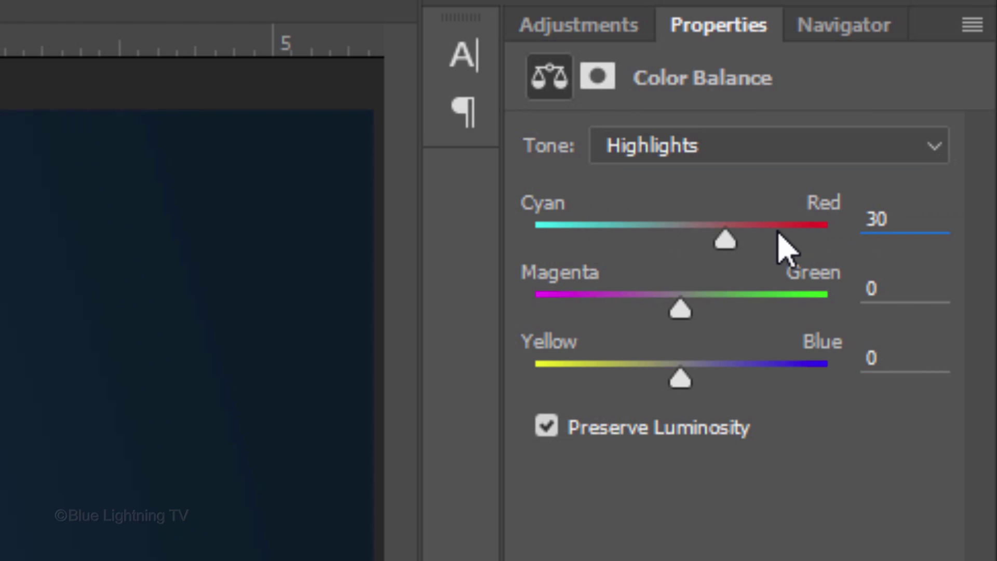
{"action": "left_click", "coordinate": [896, 358]}
{"action": "type", "text": "50"}
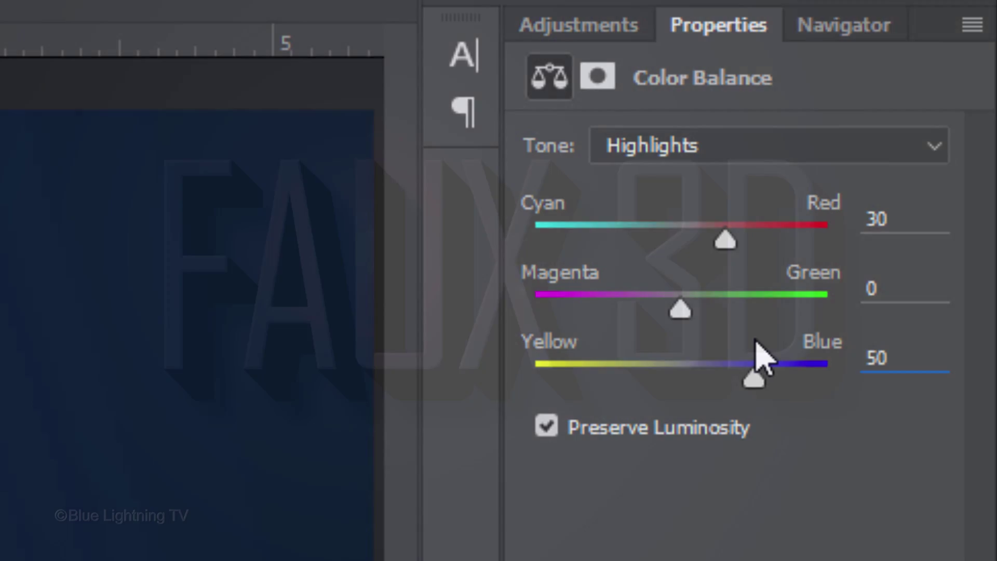